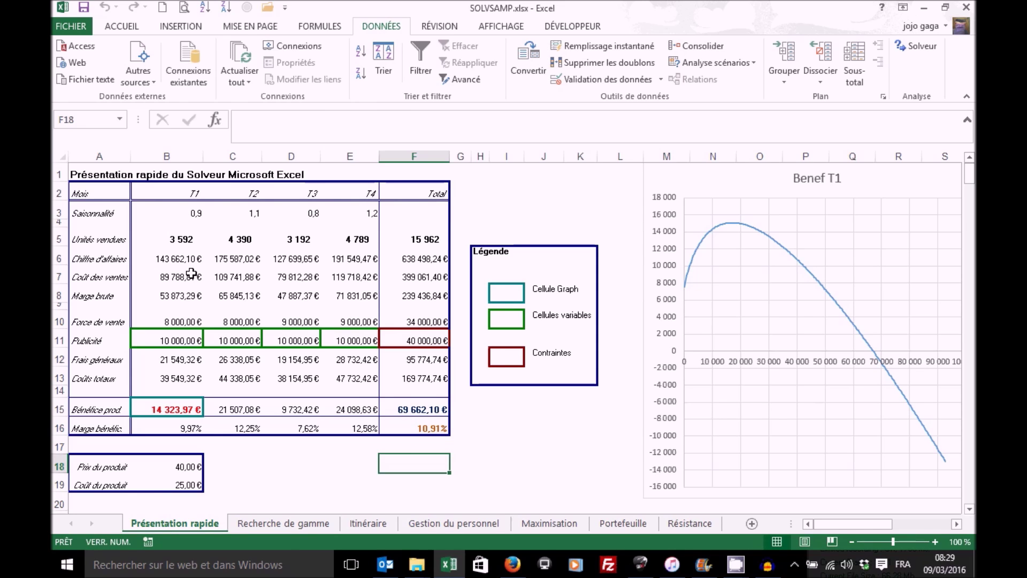
- Inspect the T1 seasonality value in B3 and the T1 units-sold formula in B5
left_click(182, 212)
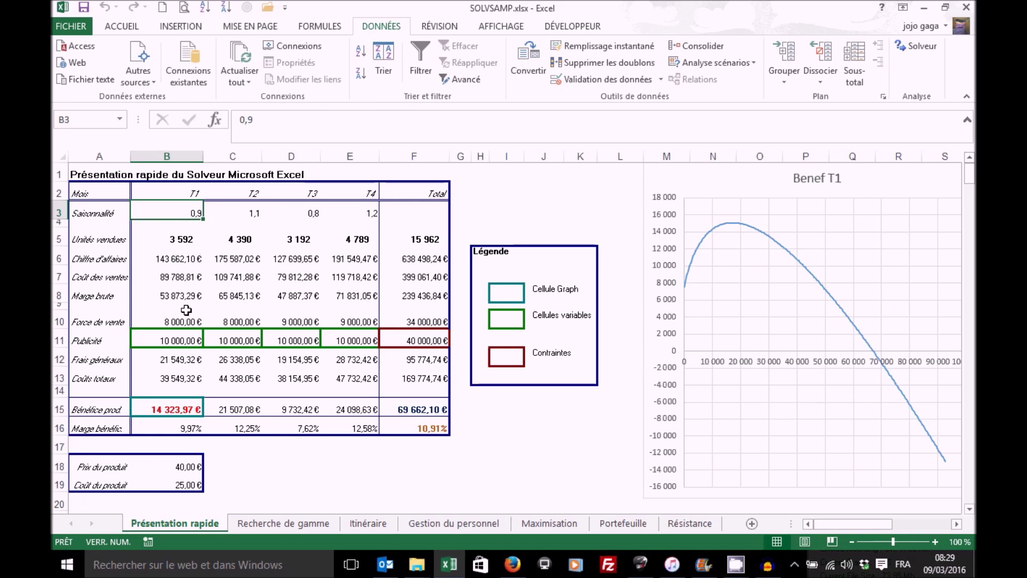
left_click(183, 240)
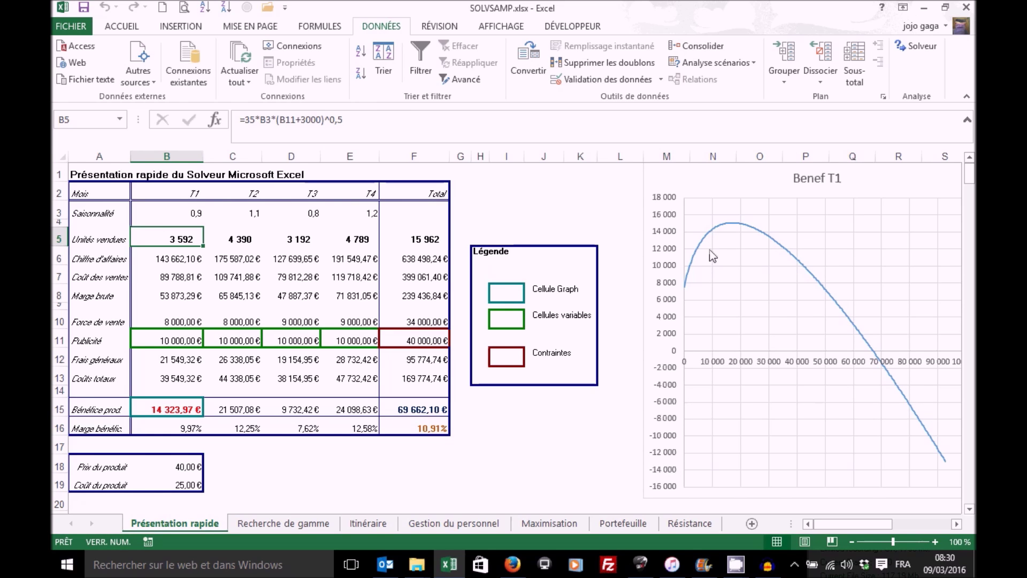
- Clear the T1 advertising budget in B11, and set it to 67000 to test the effect on profit
left_click(155, 341)
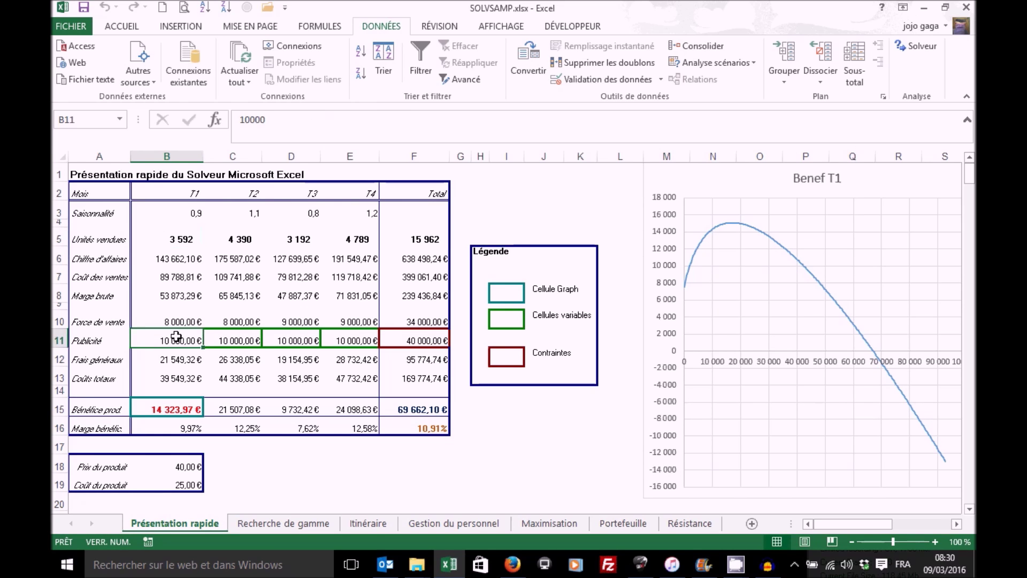
key("Delete")
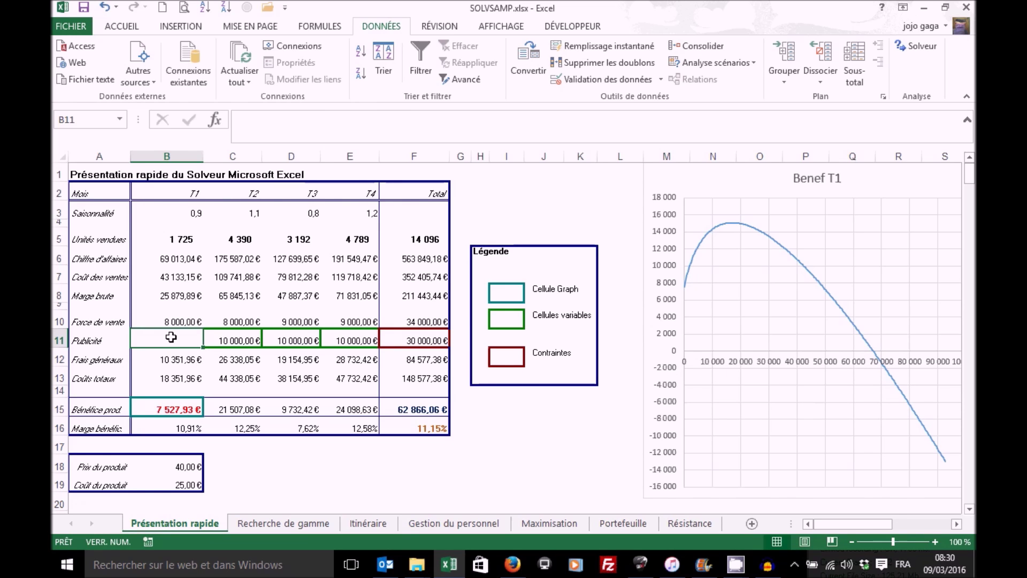
type("6")
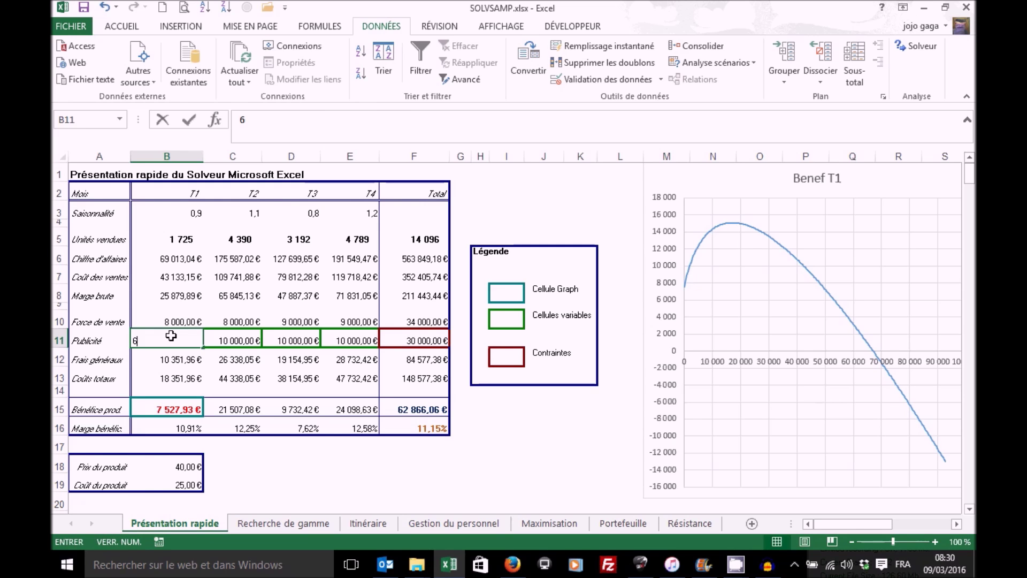
type("7 000")
key("Return")
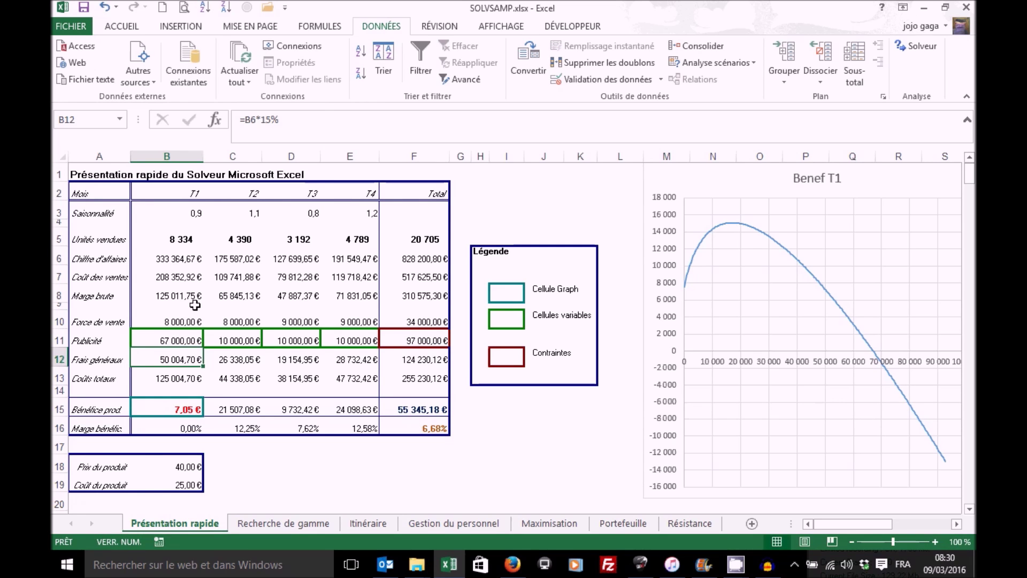
- Test a T1 advertising budget of 70000 in B11
left_click(182, 338)
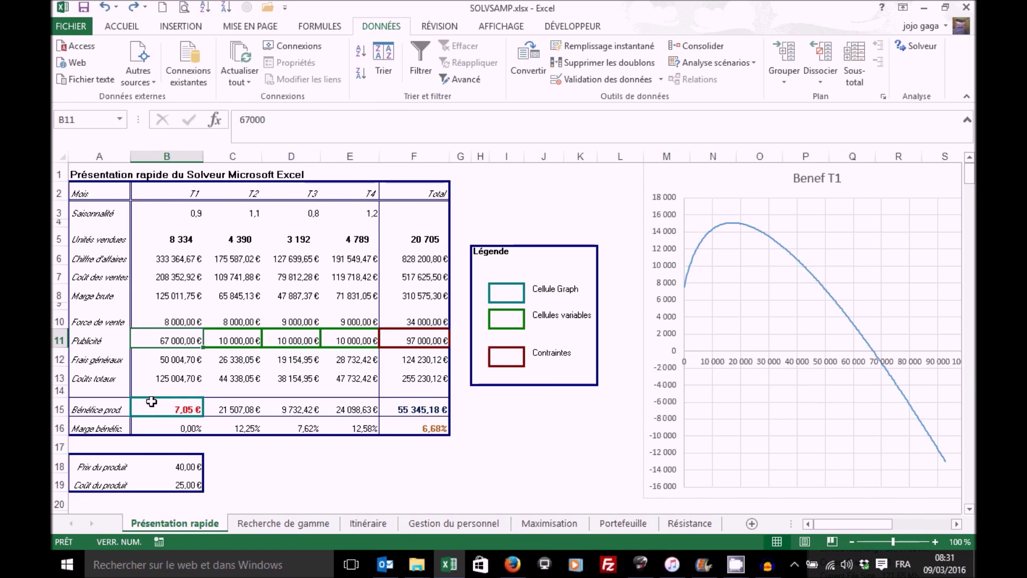
type("70000")
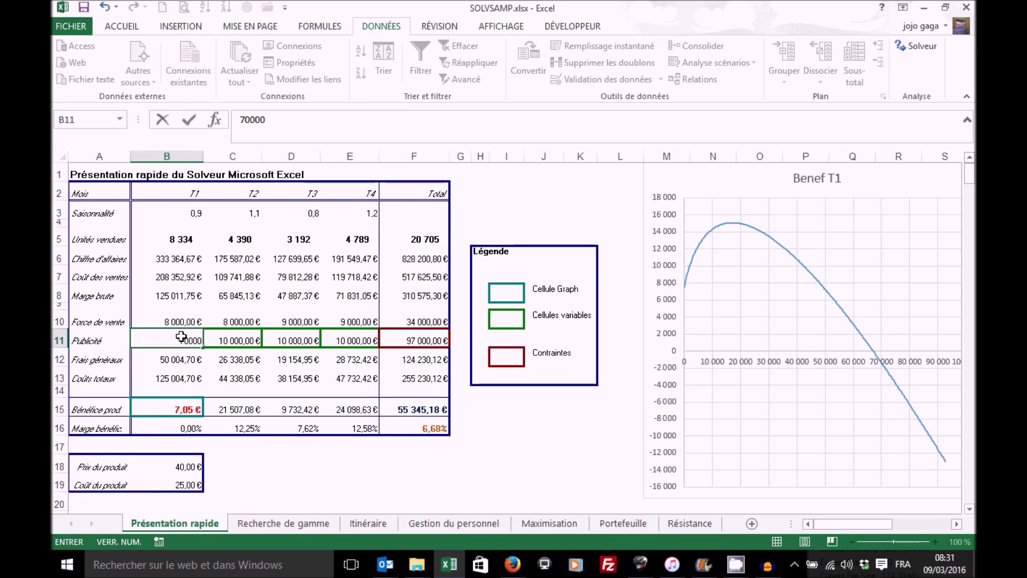
key("Return")
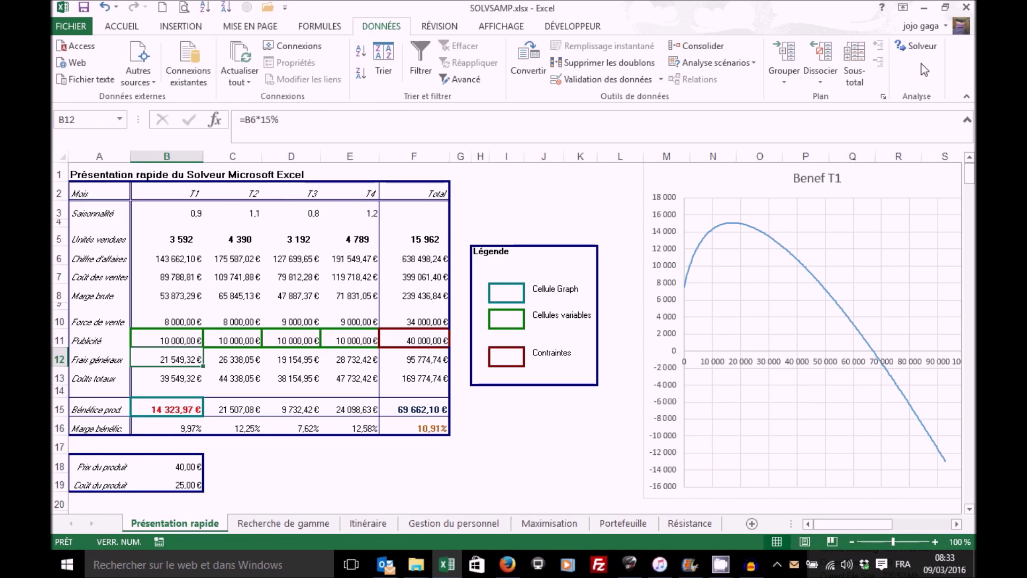
- Check in Excel's add-in options that Complément Solver is enabled, and confirm the selection
left_click(75, 27)
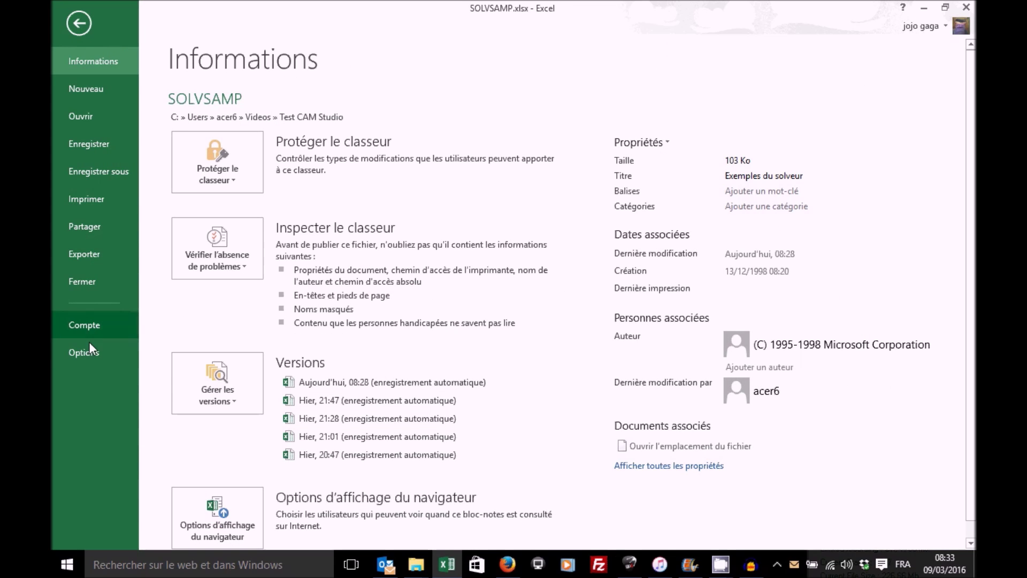
key("Escape")
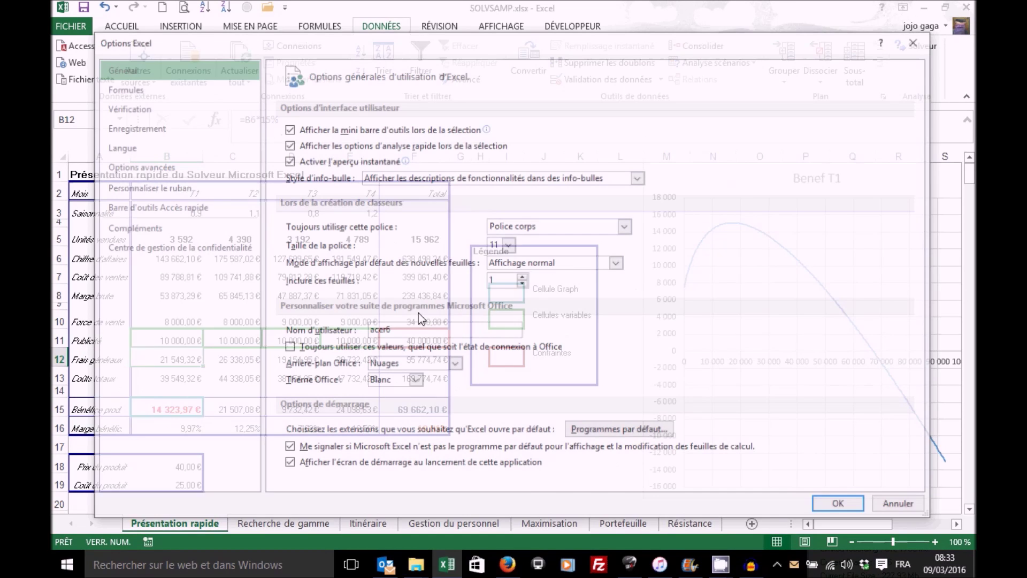
left_click(145, 229)
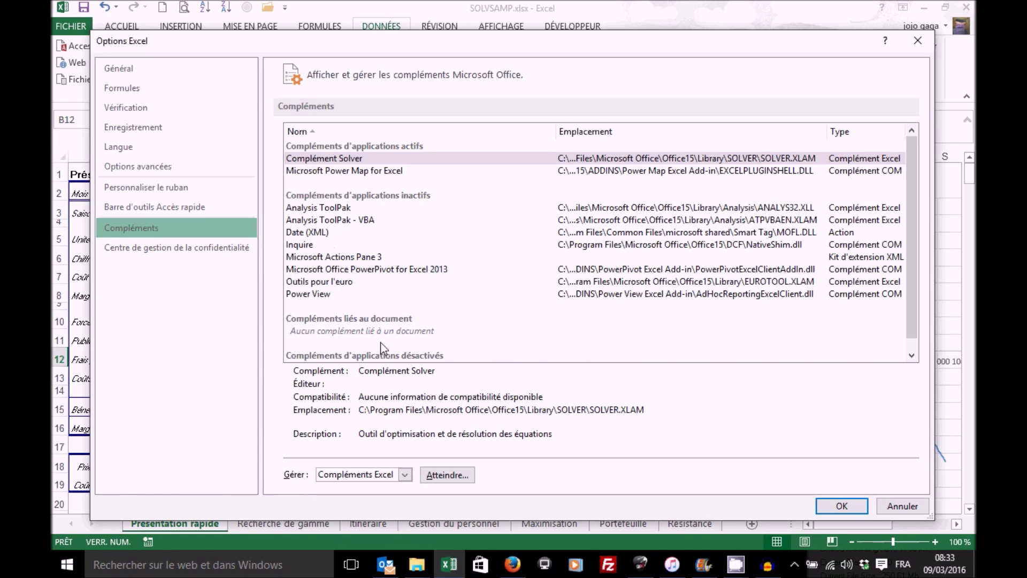
left_click(447, 475)
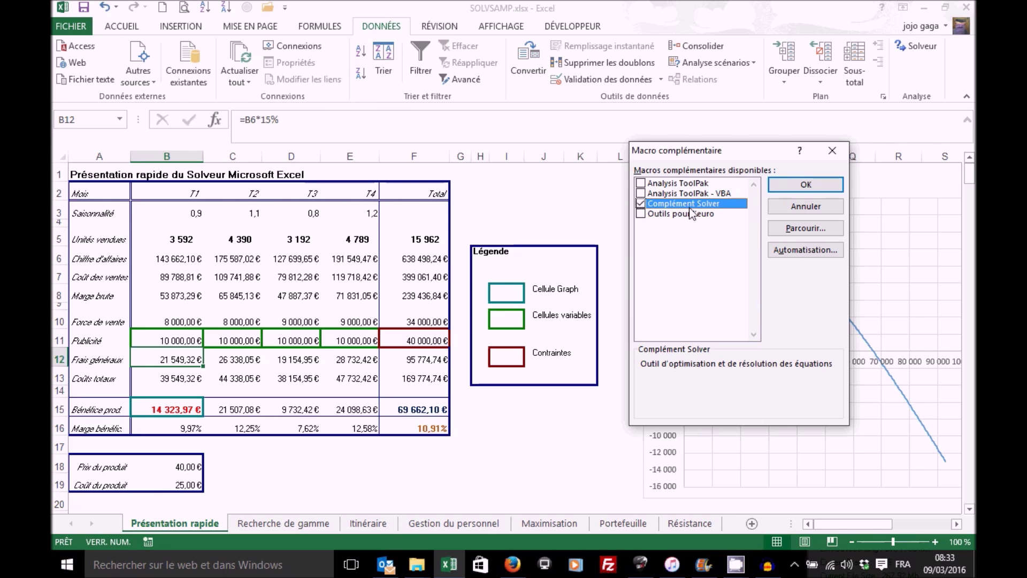
left_click(807, 186)
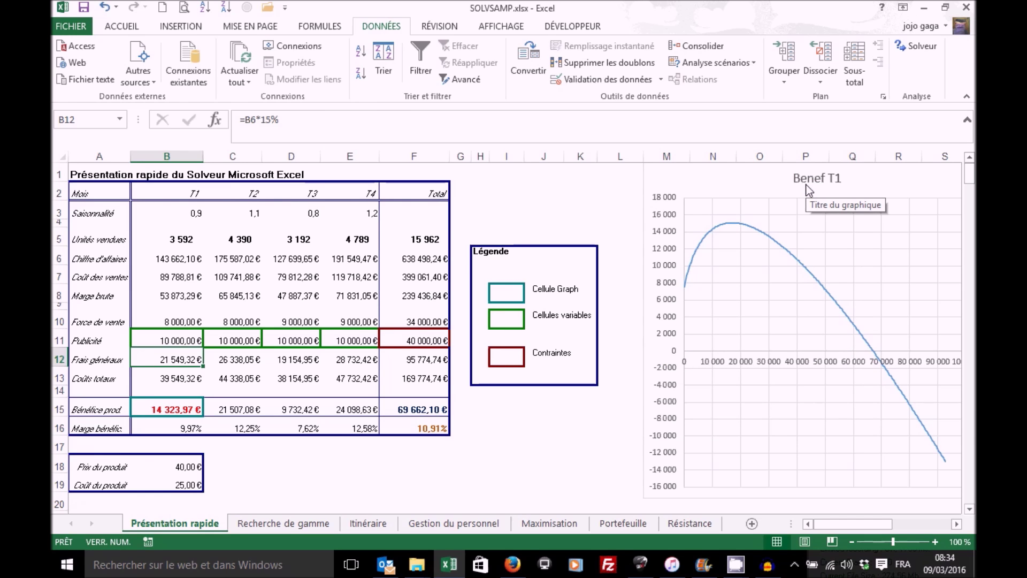
- Set up Solver to maximize total profit in F15 by changing the quarterly advertising cells B11:E11
left_click(923, 46)
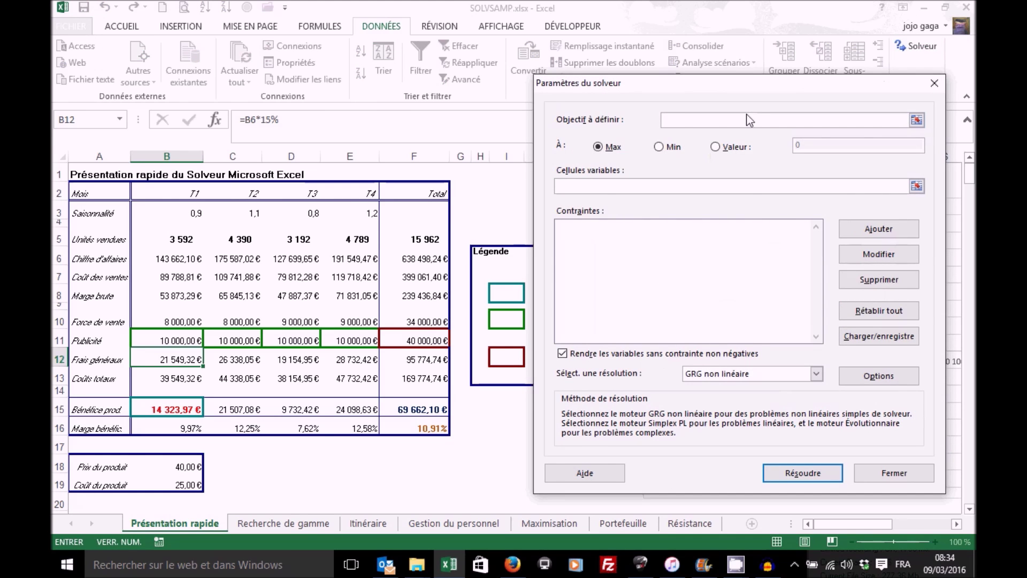
left_click(713, 122)
left_click(407, 408)
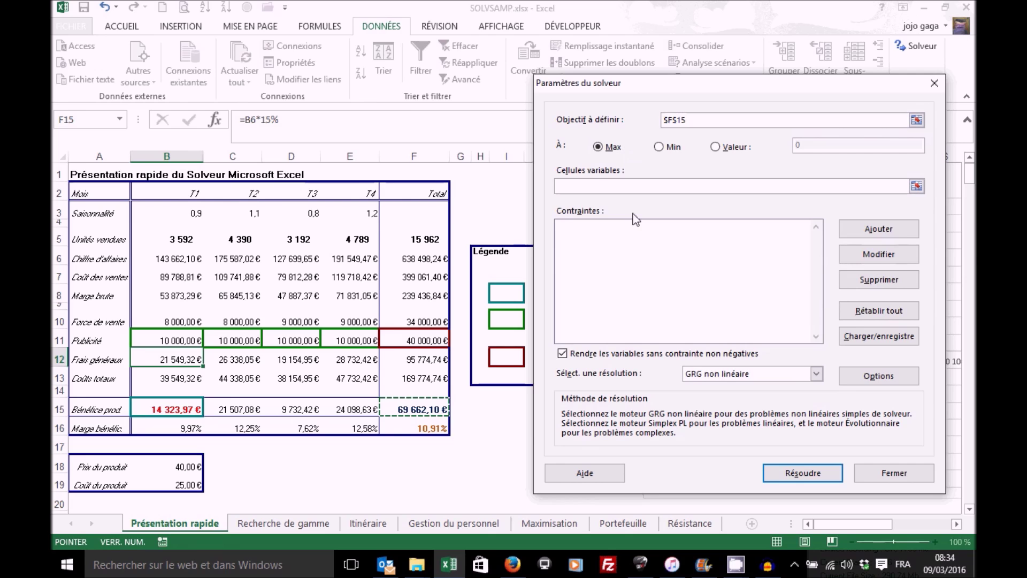
left_click(609, 186)
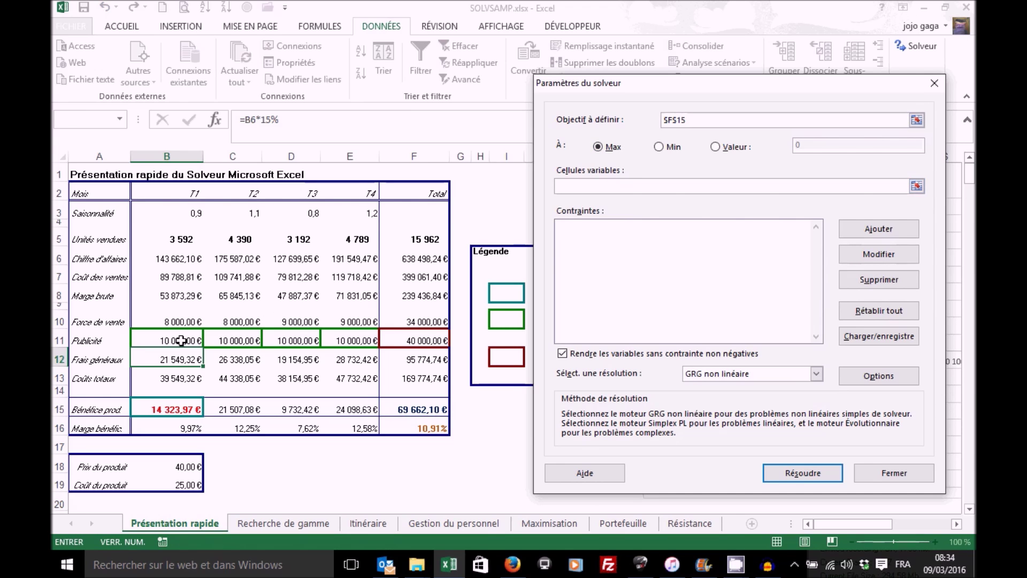
left_click_drag(181, 340, 348, 334)
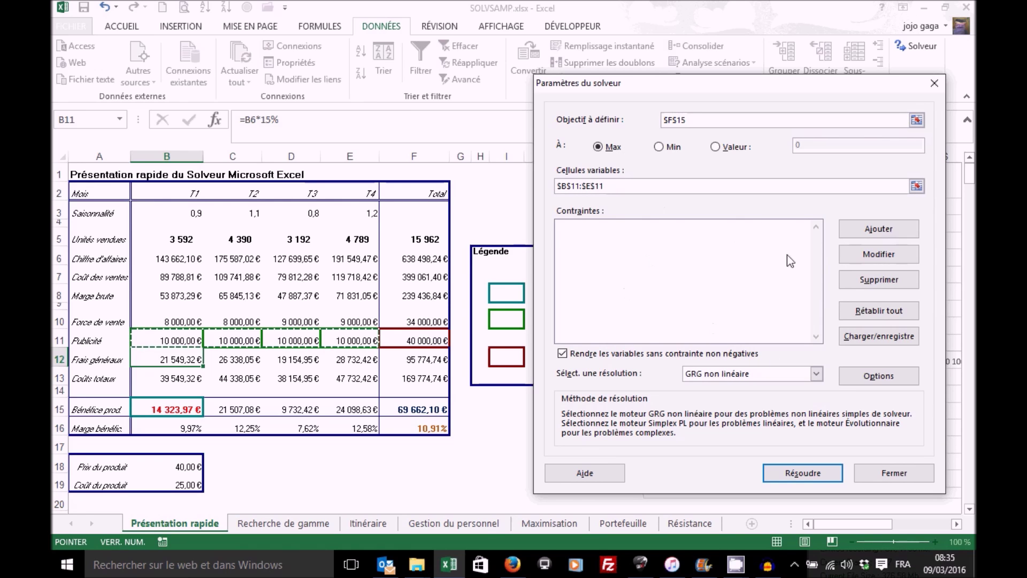
- Add a Solver constraint requiring the advertising cells B11:E11 to be >= 0
left_click(865, 234)
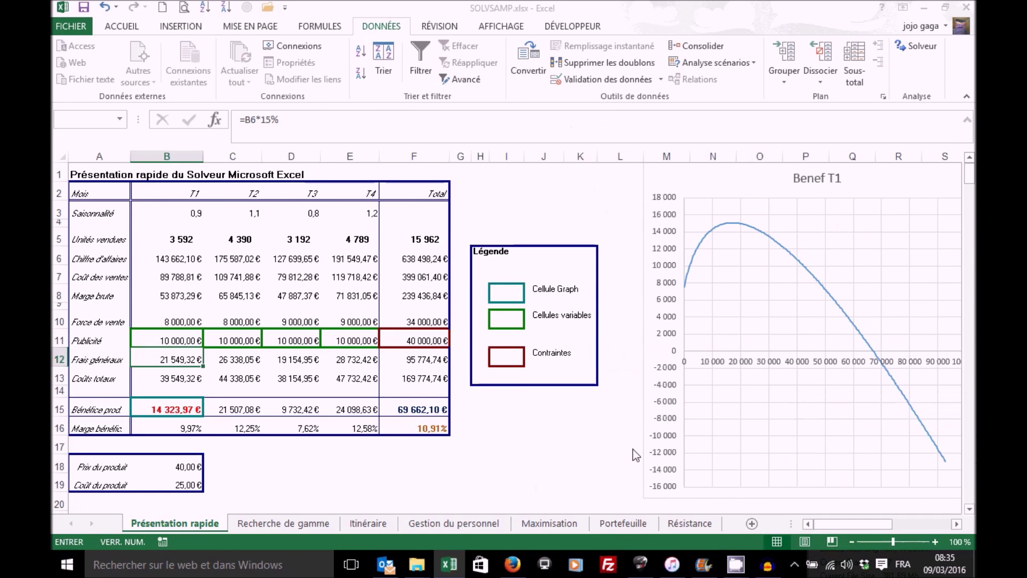
left_click_drag(688, 237, 592, 229)
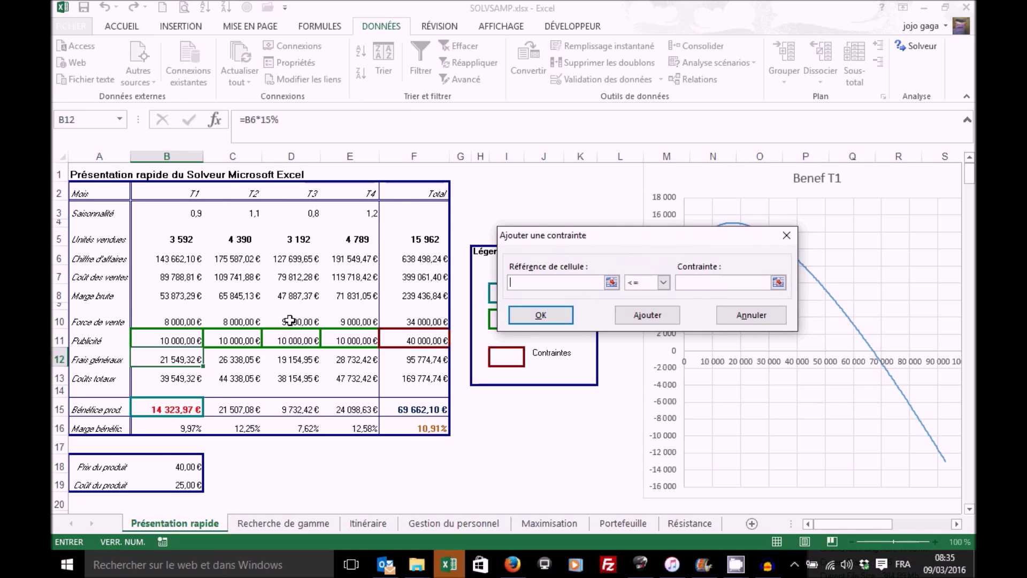
left_click_drag(166, 339, 349, 333)
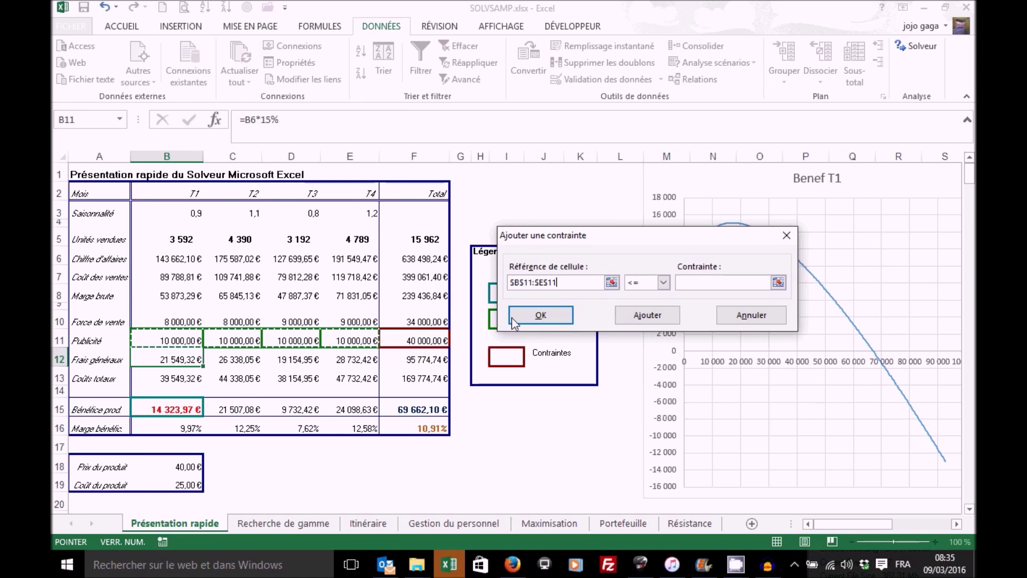
left_click(664, 282)
left_click(638, 314)
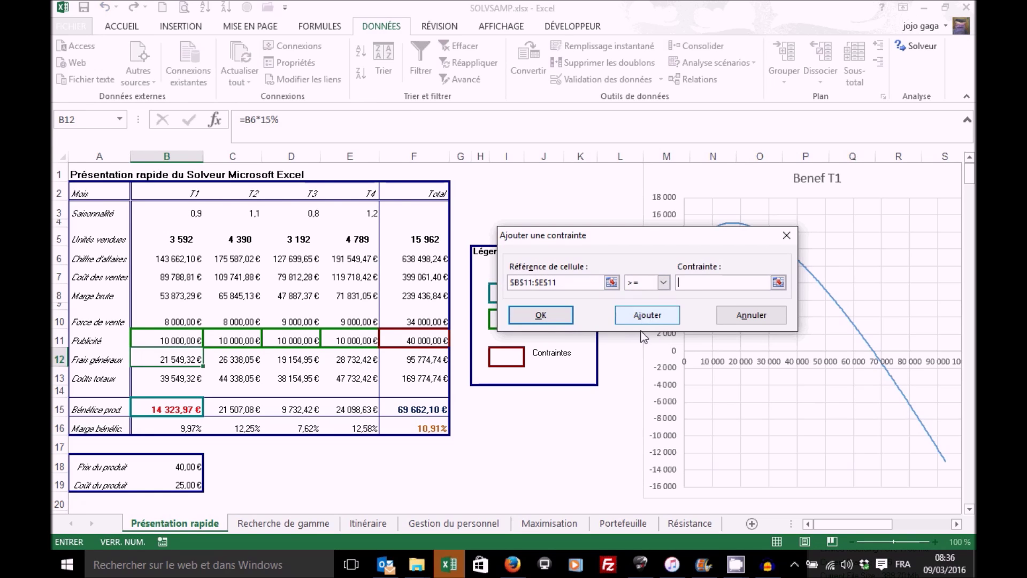
type("0")
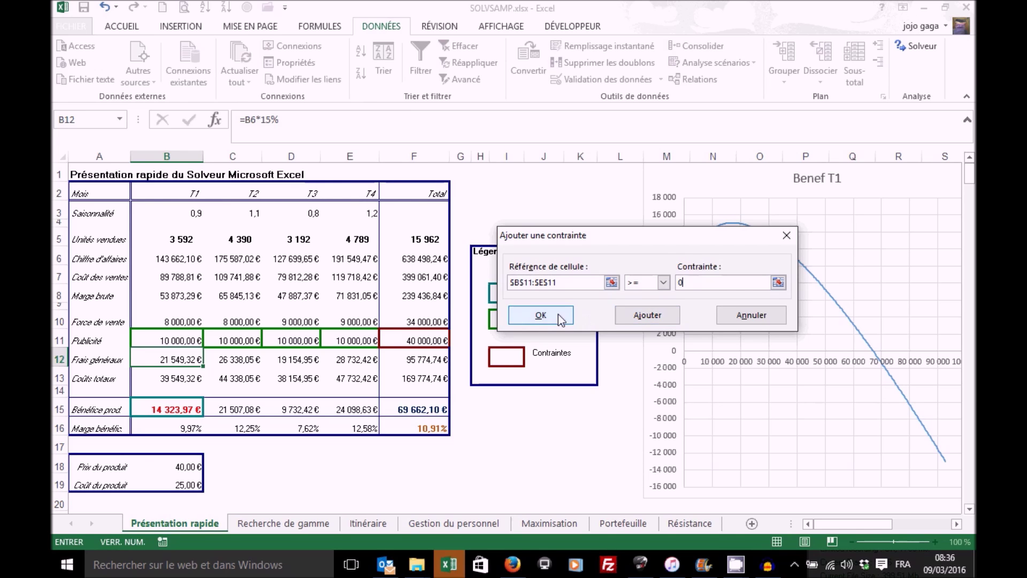
left_click(541, 315)
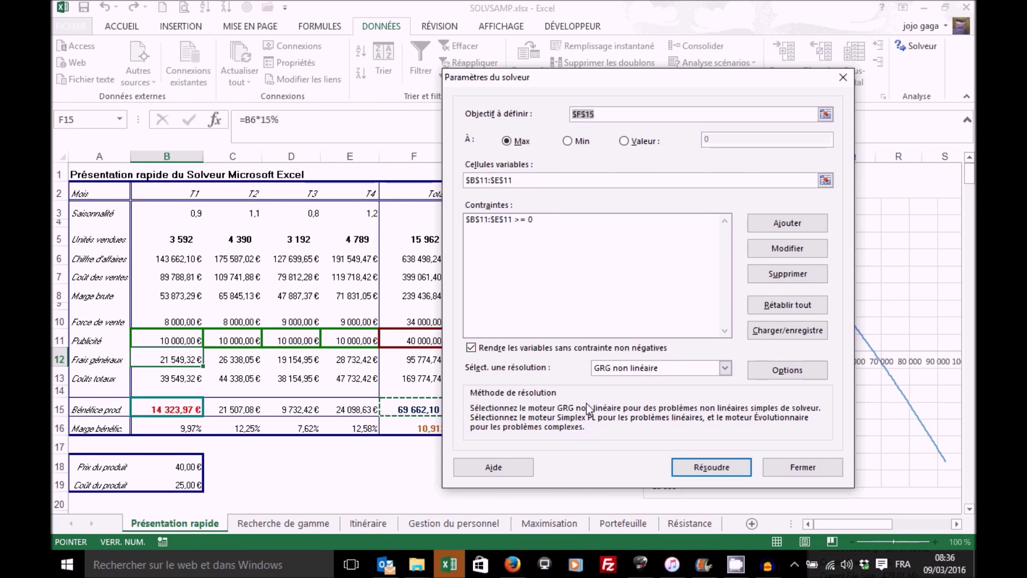
- Solve the model and examine the proposed advertising budgets and profits behind the results dialog
left_click(702, 469)
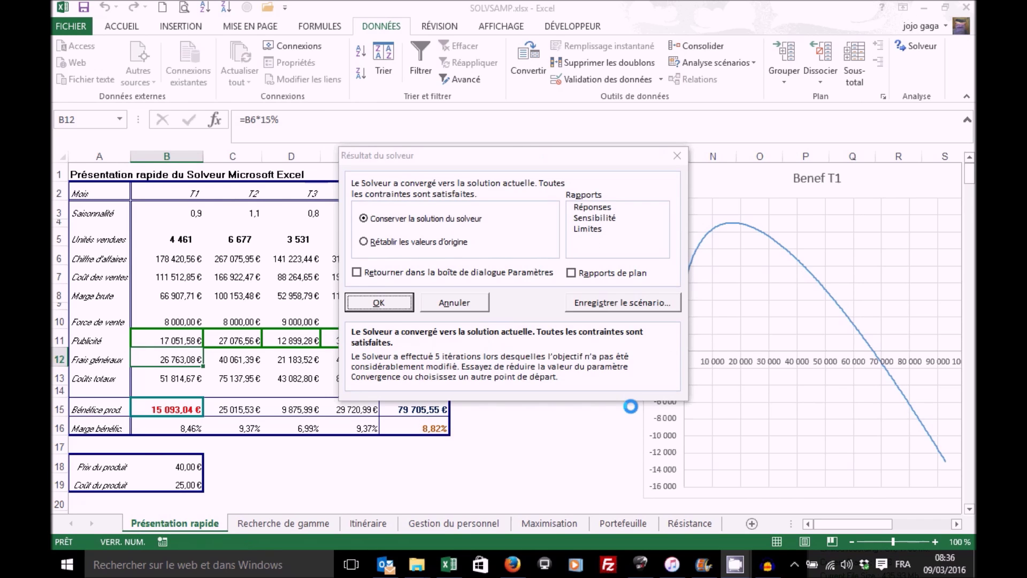
left_click_drag(451, 155, 548, 401)
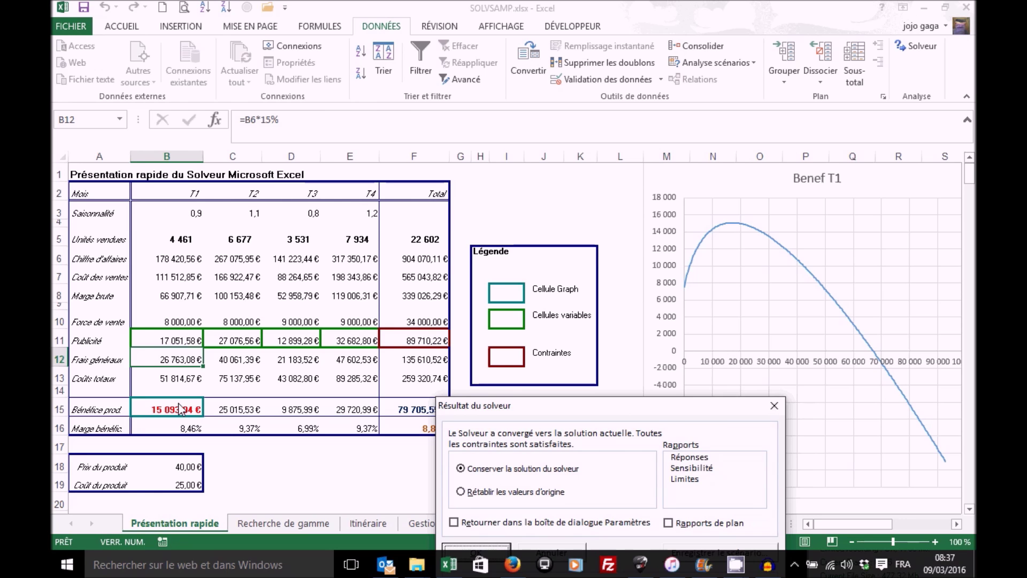
left_click_drag(609, 409, 645, 198)
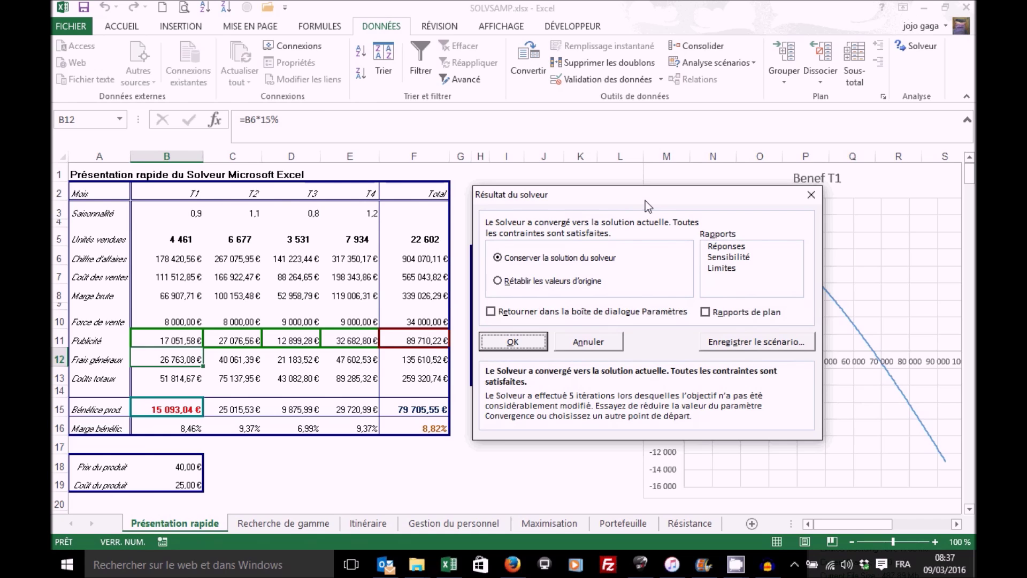
- Save the Solver solution as a scenario named "Benef Max"
left_click(729, 348)
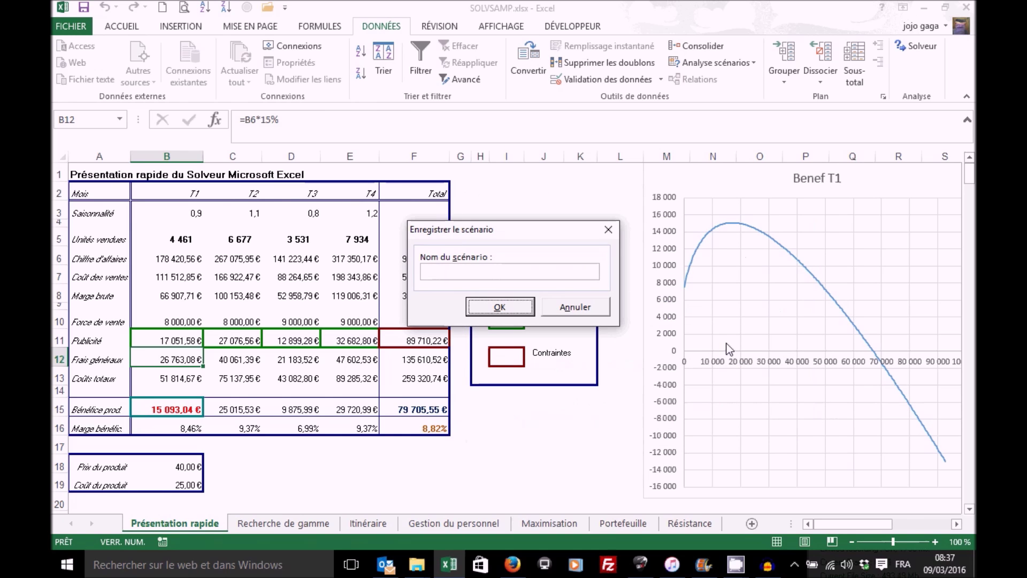
left_click(461, 269)
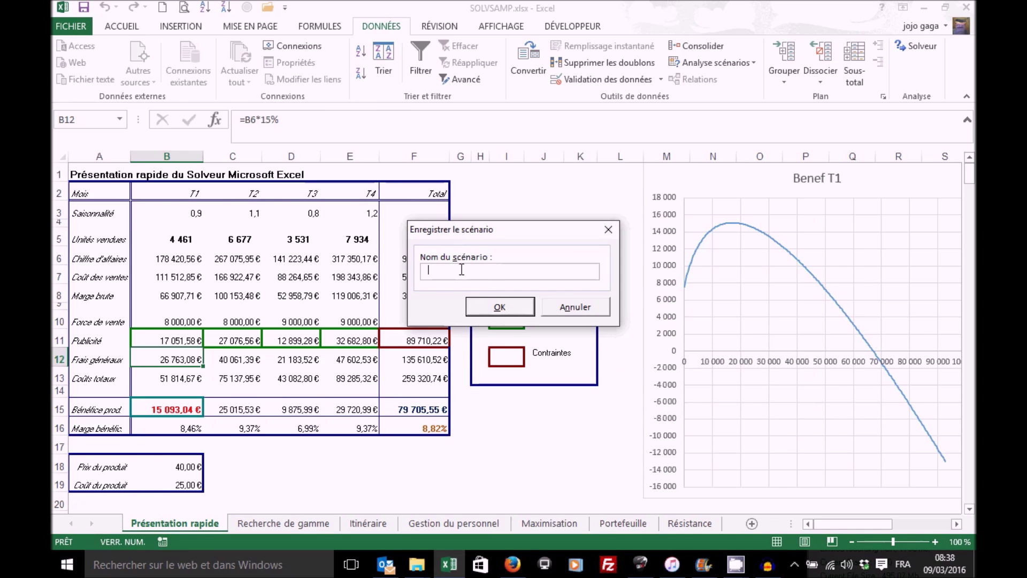
type("Benef Max")
left_click(490, 306)
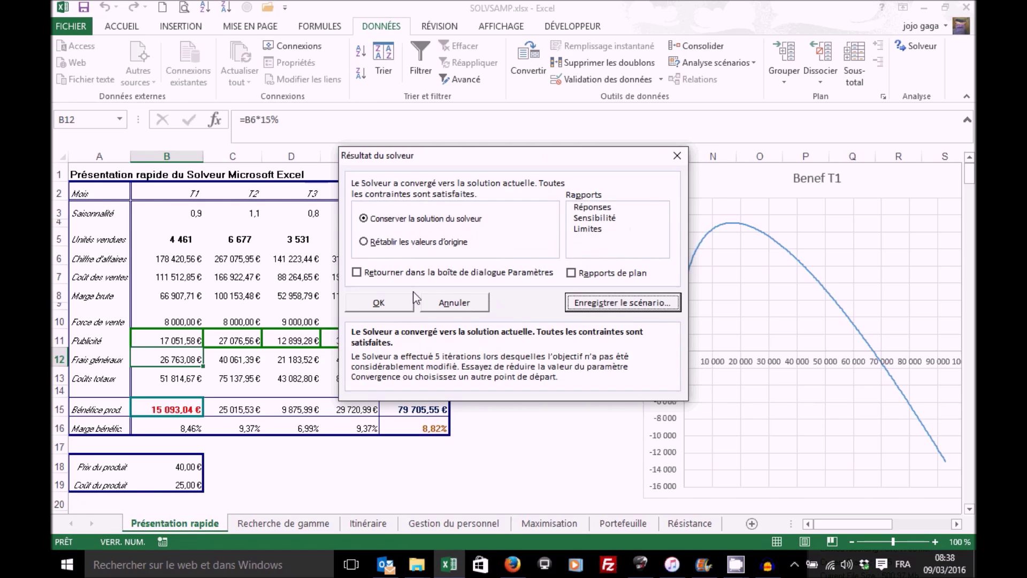
- Restore the original values in the variable cells and close the Solver results
left_click(364, 242)
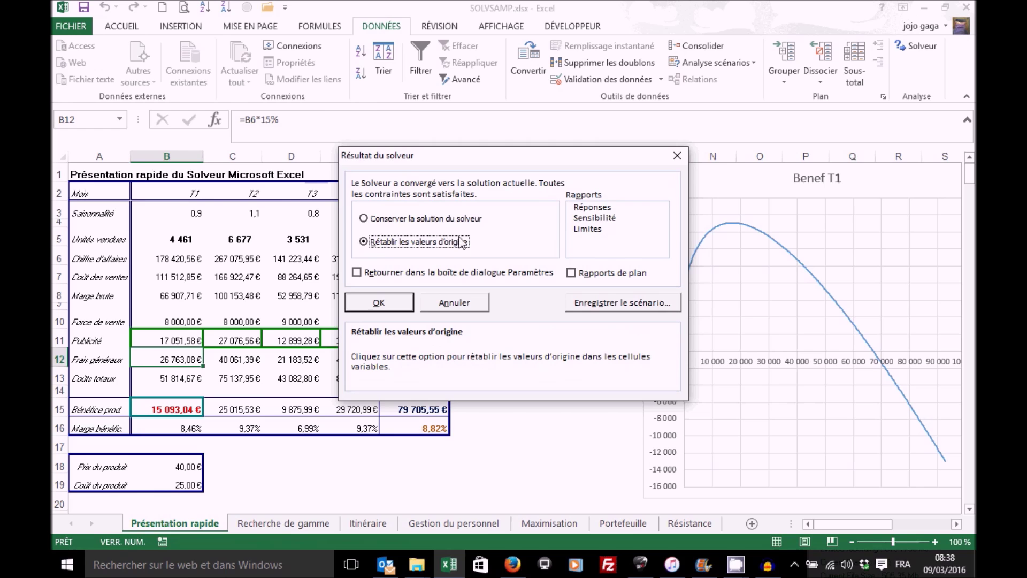
left_click(386, 305)
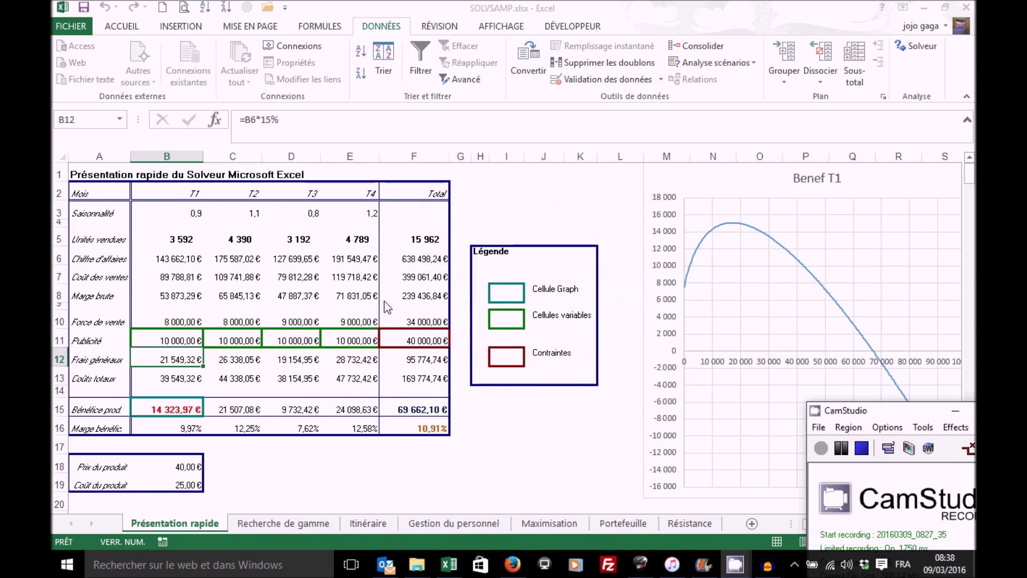
left_click_drag(480, 358, 460, 392)
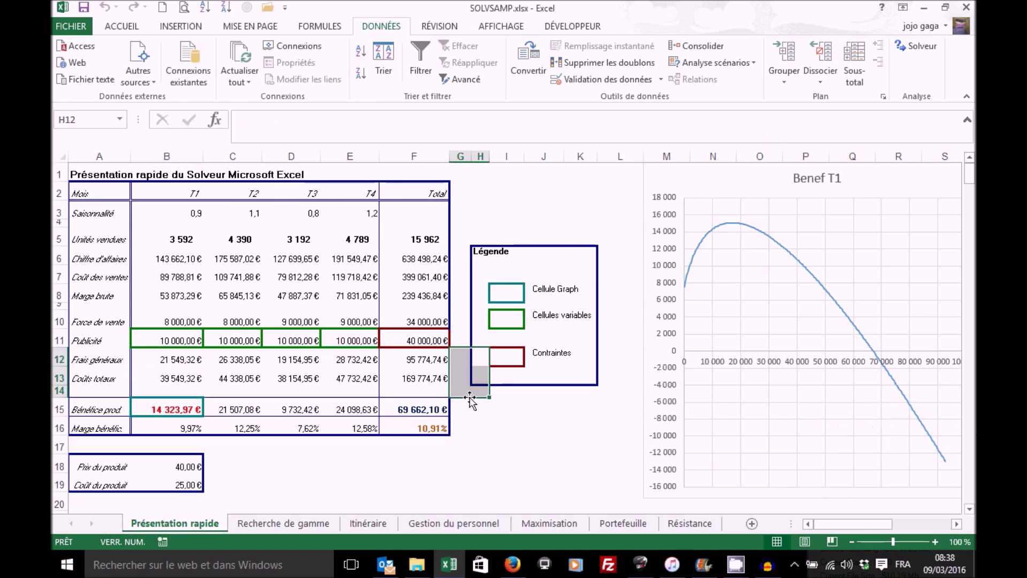
- Add a Solver constraint requiring the total advertising cell F11 to be <= 50000
left_click(918, 50)
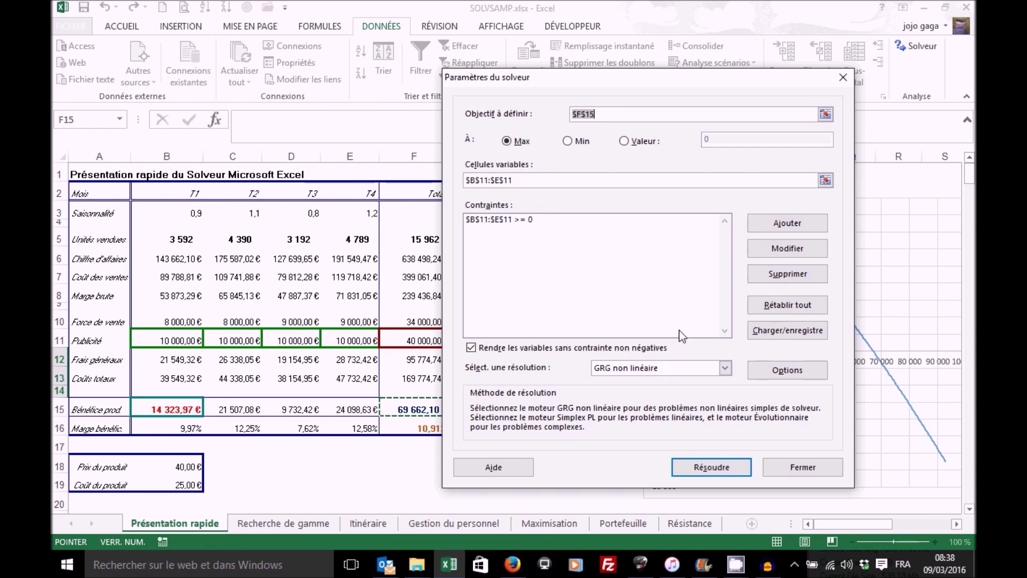
left_click(788, 231)
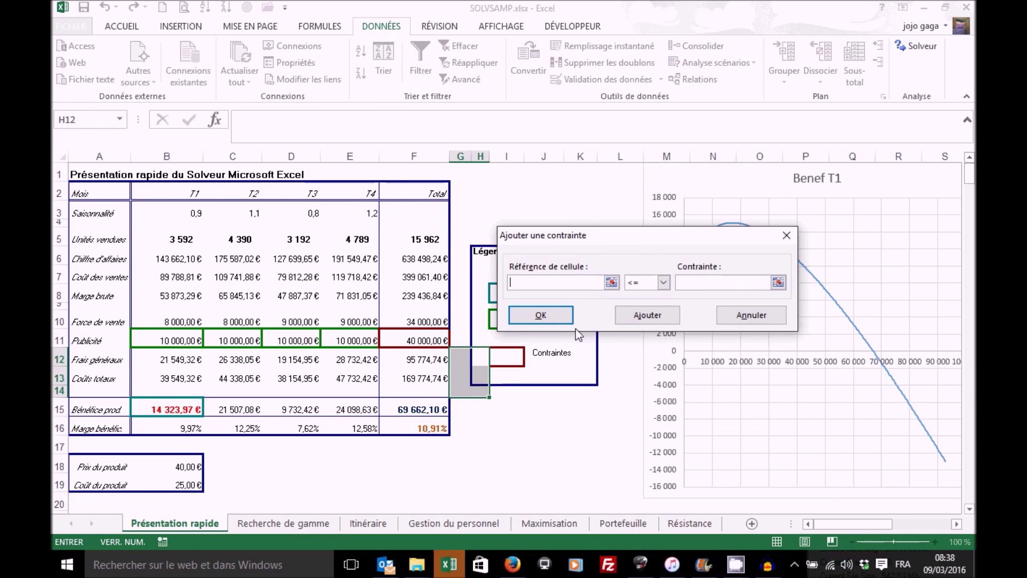
left_click(399, 340)
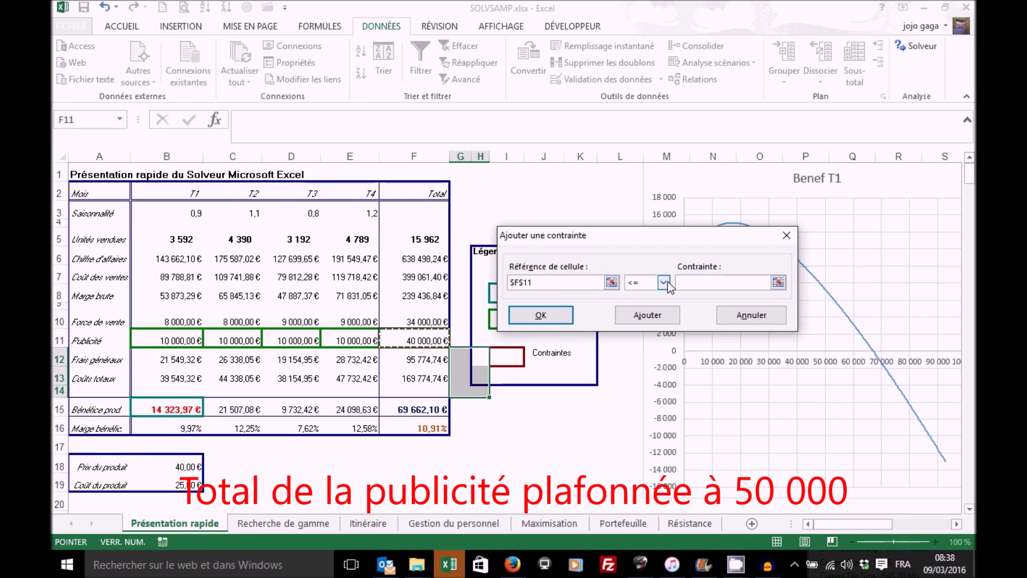
left_click(708, 284)
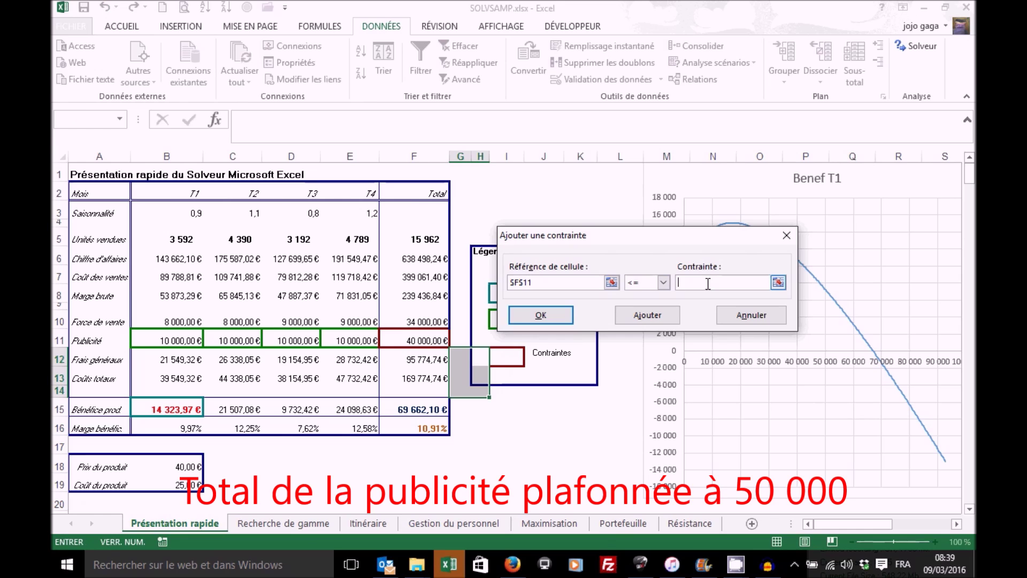
type("50000")
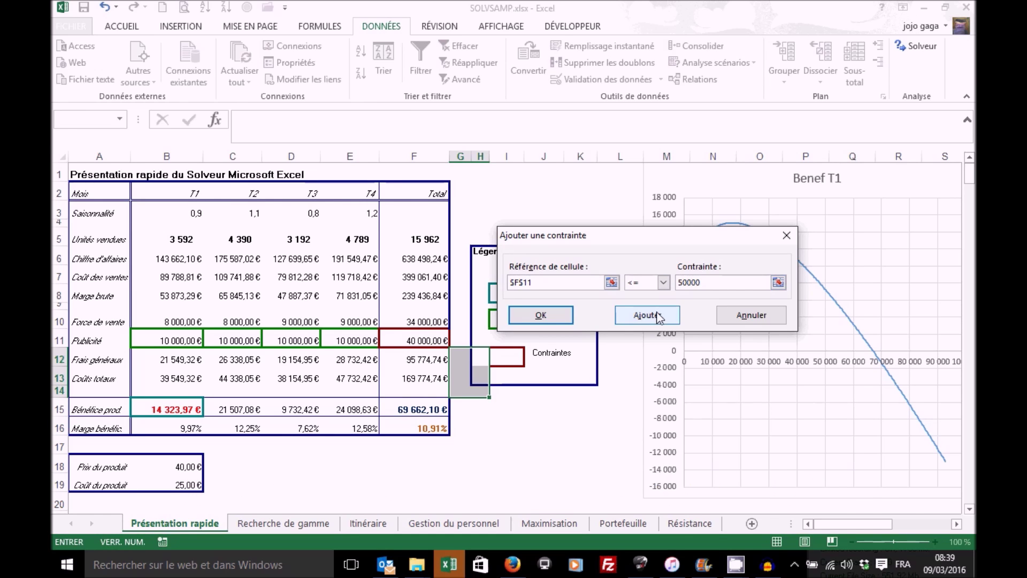
left_click(565, 317)
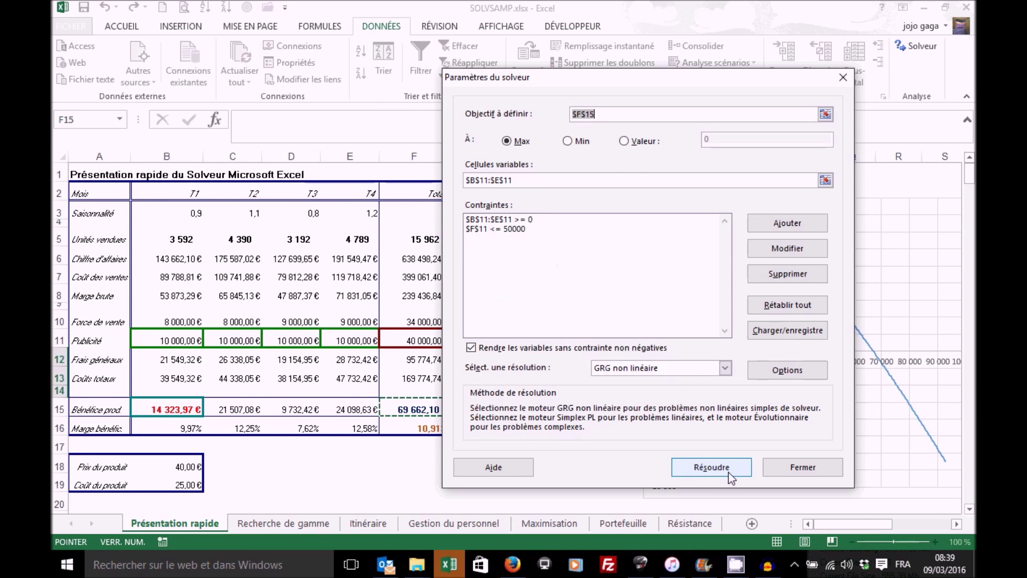
- Solve the model with the capped advertising total and save the solution as a scenario named "Benef Pub Plafonnée 50K€"
left_click(727, 471)
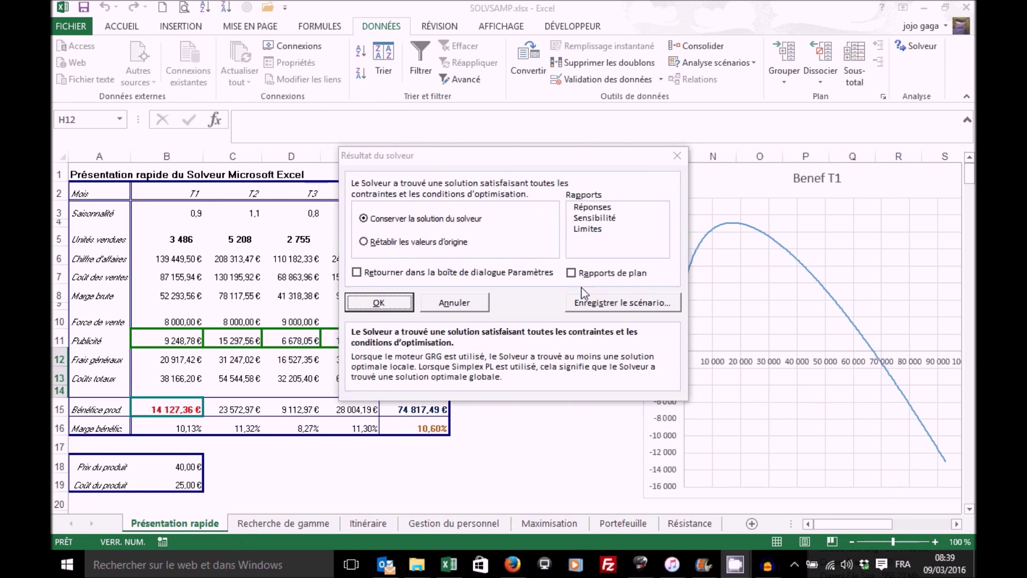
left_click_drag(506, 153, 648, 170)
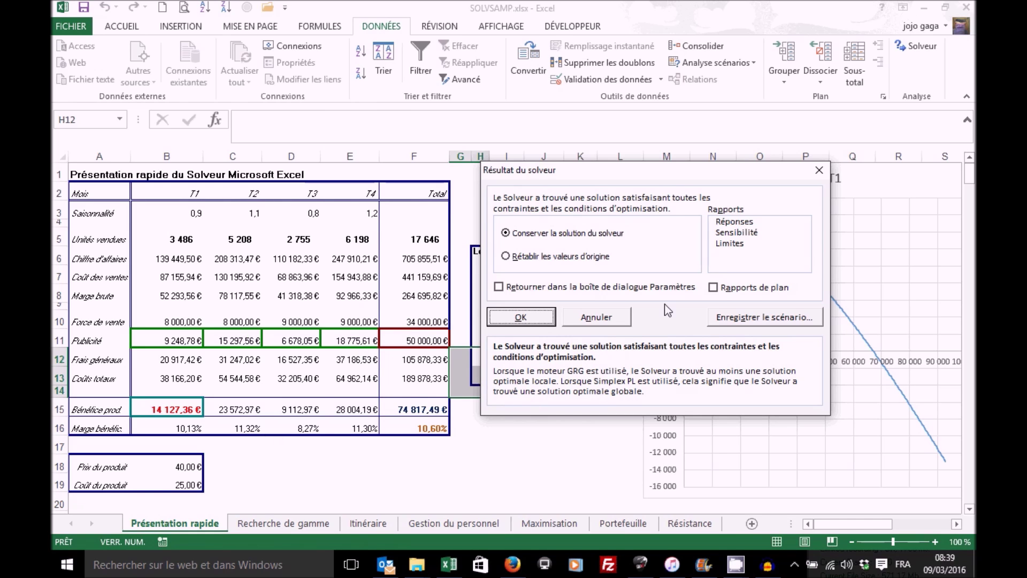
left_click(731, 321)
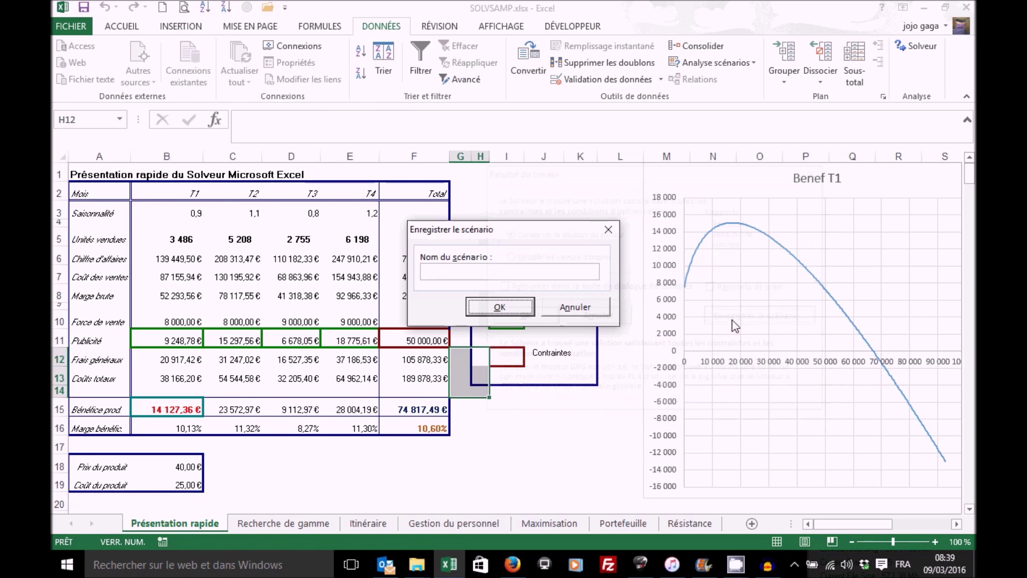
left_click(518, 272)
type("Benef")
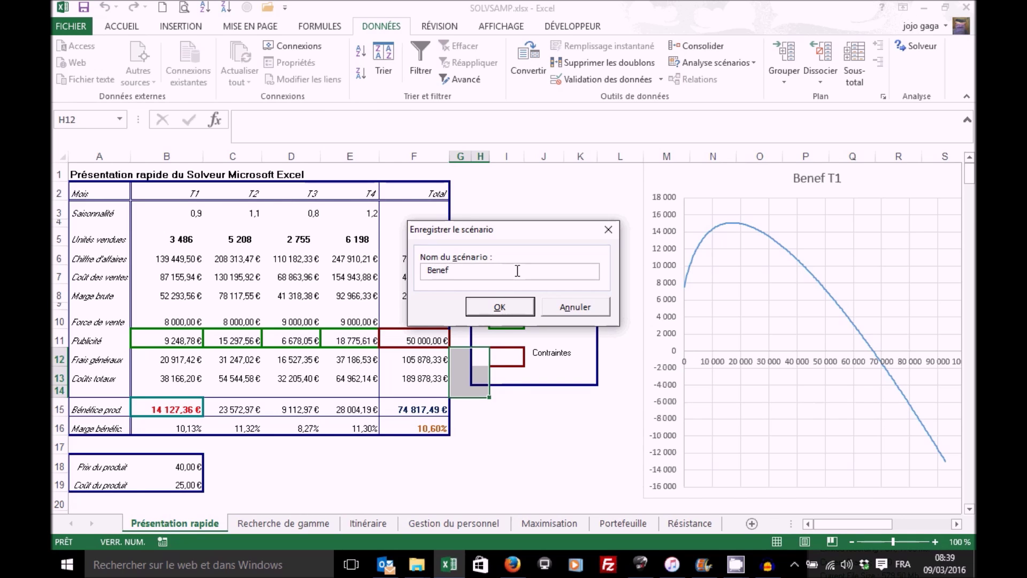
type(" Pub Plafonnée 50K€")
left_click(517, 312)
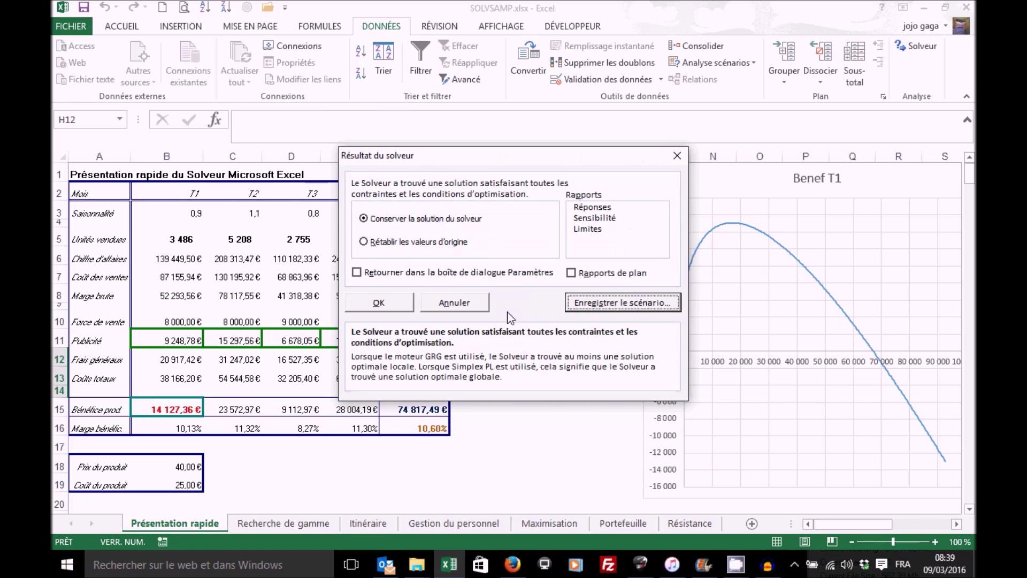
- Restore the original values in the variable cells and return to the Solver parameters
left_click(386, 272)
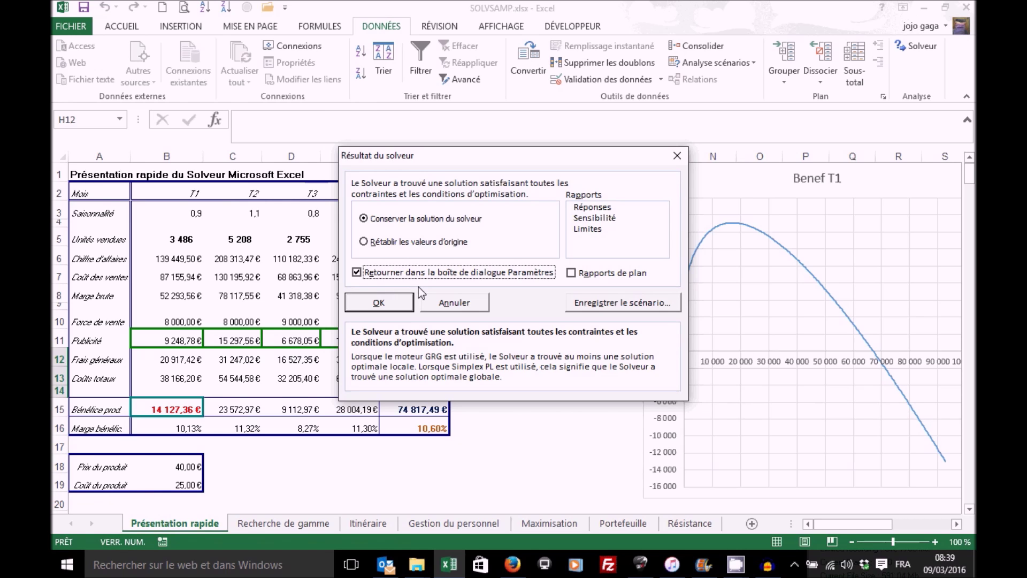
left_click(365, 243)
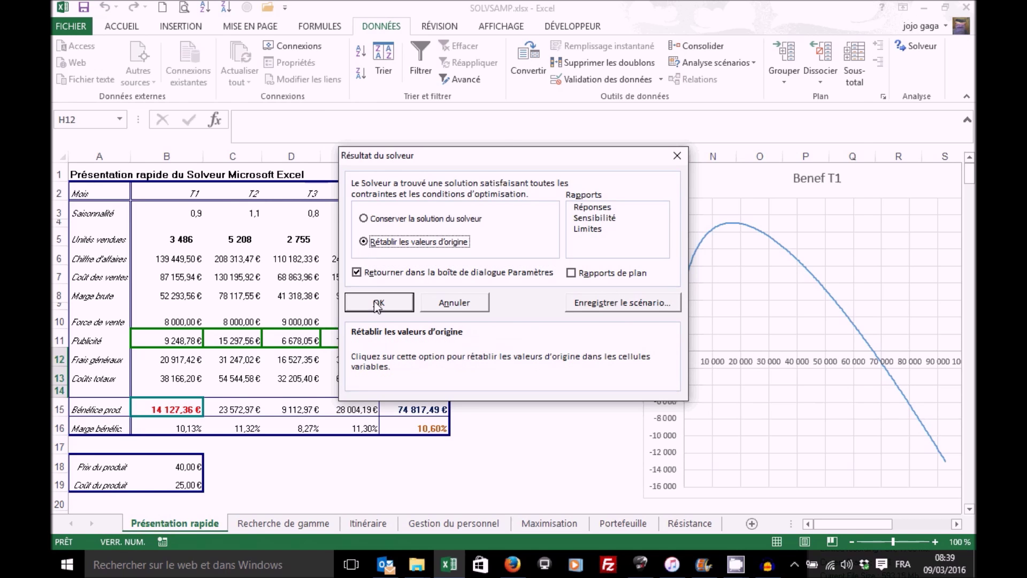
left_click(375, 300)
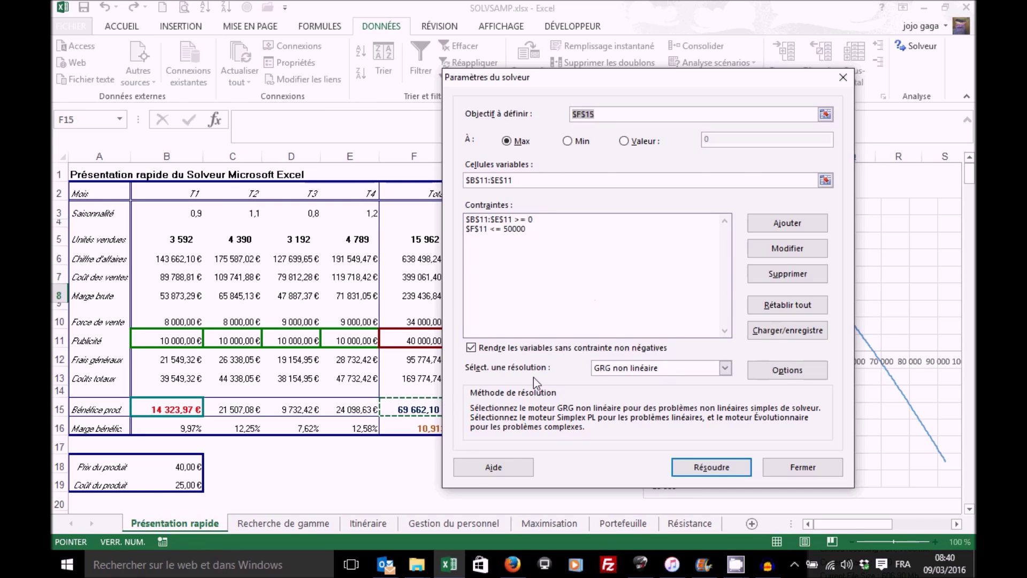
- Remove the F11 <= 50000 constraint from the Solver model
left_click_drag(663, 83, 702, 92)
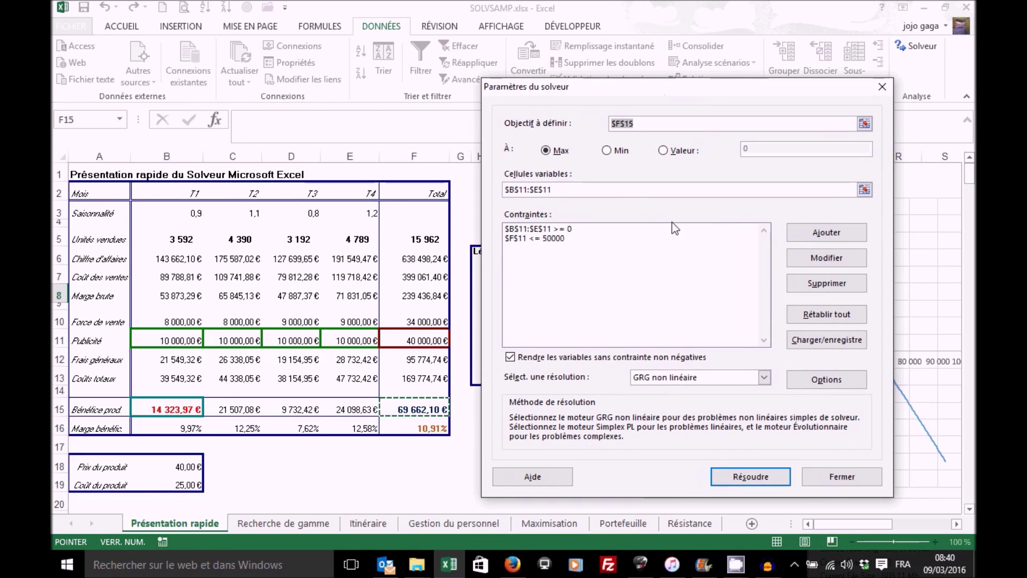
left_click(516, 243)
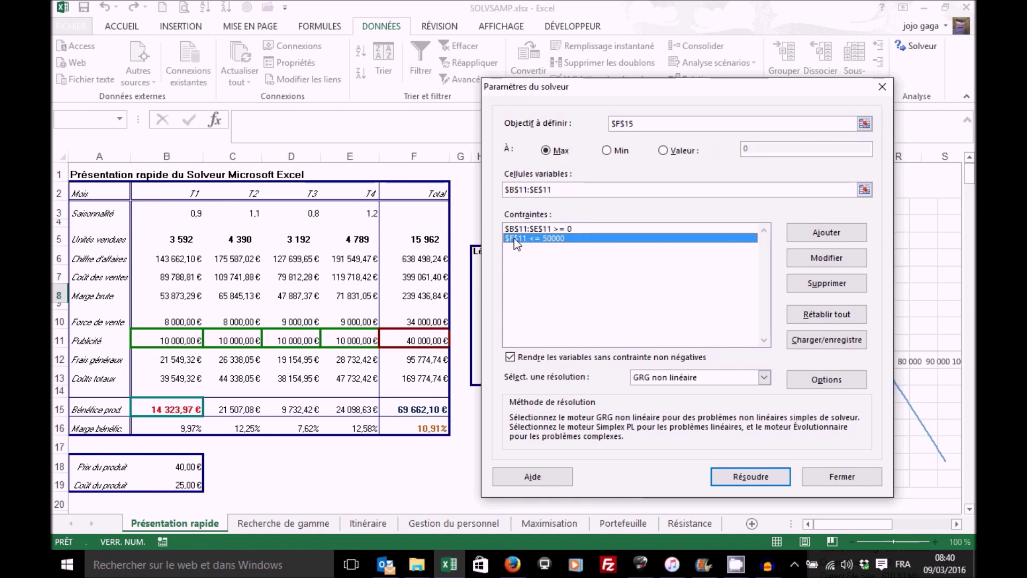
left_click(807, 287)
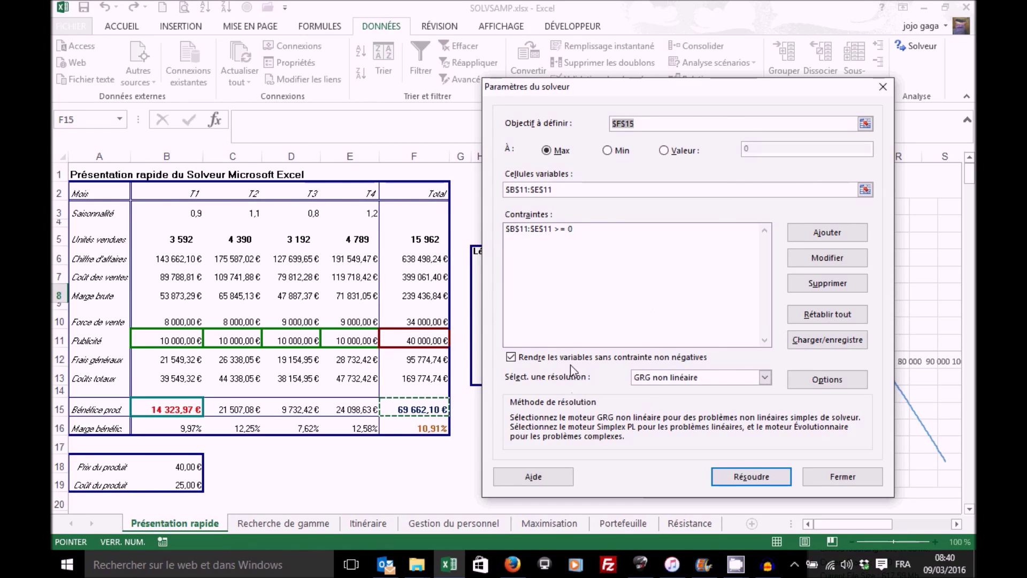
- Change the Solver objective to the total profit margin in F16, keeping it as a maximization
left_click(626, 126)
left_click_drag(636, 125, 601, 124)
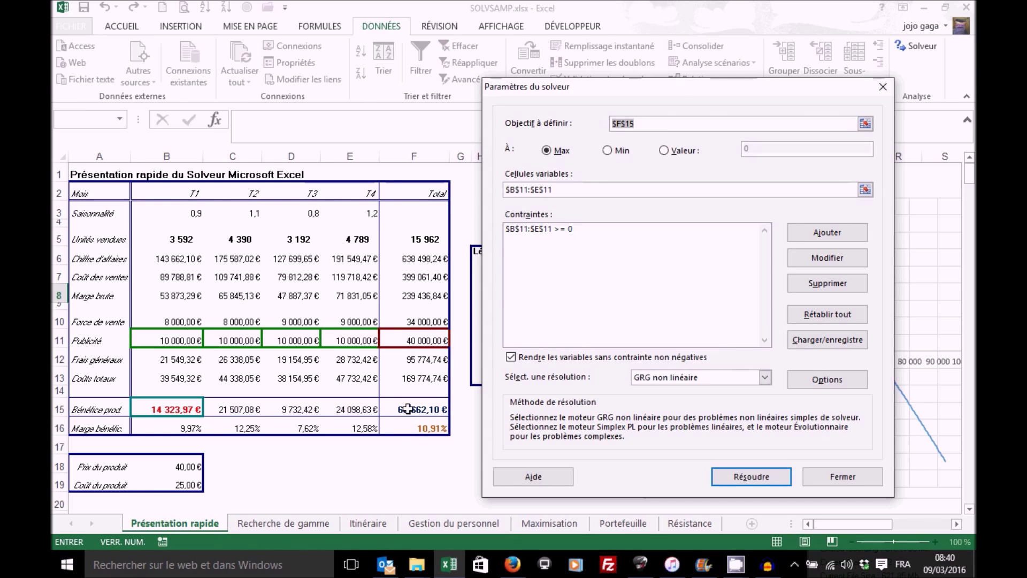
left_click(420, 423)
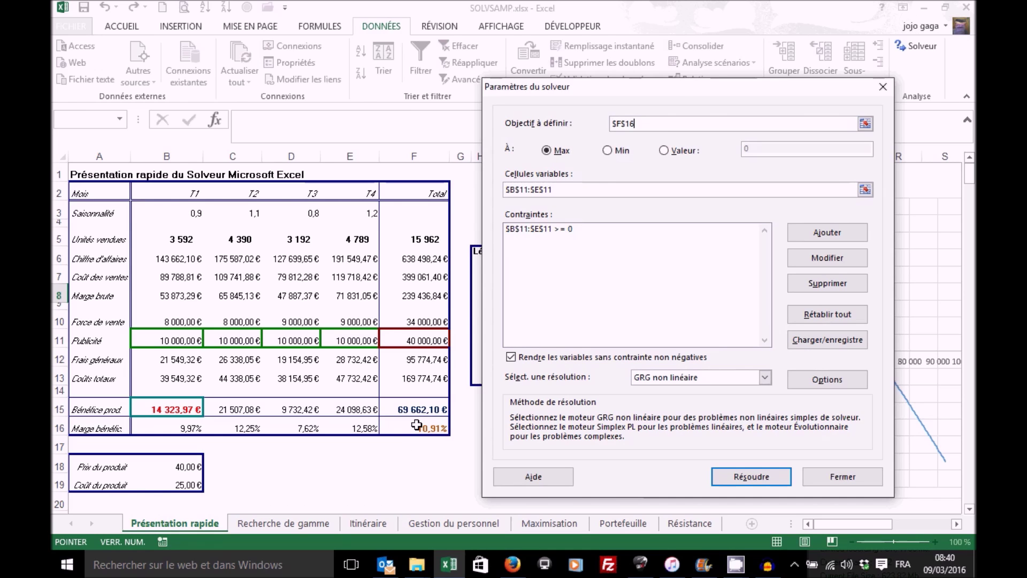
- Try to solve for the maximum margin starting from the existing advertising budgets, and close the Solver
left_click(739, 477)
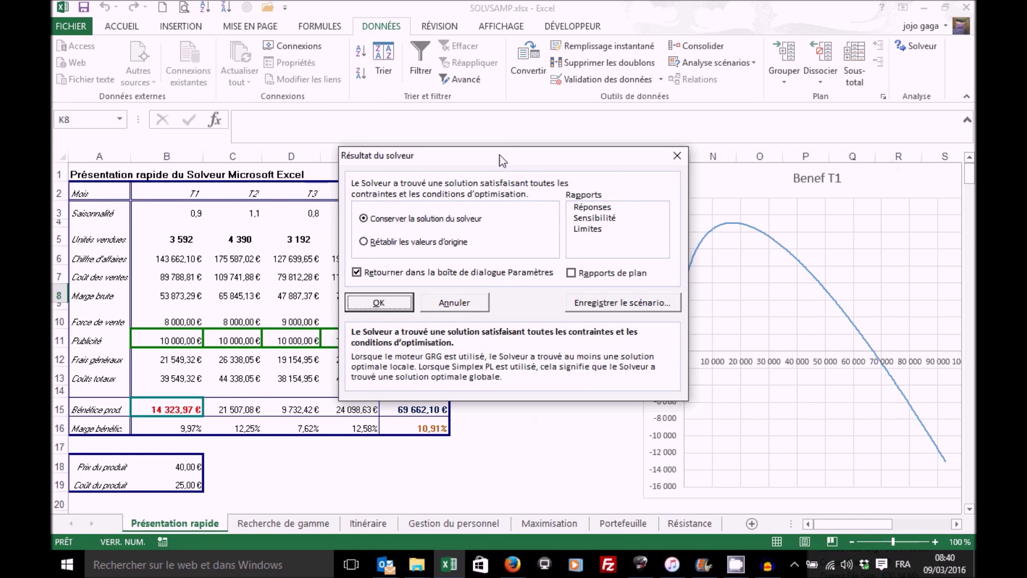
left_click_drag(500, 155, 704, 172)
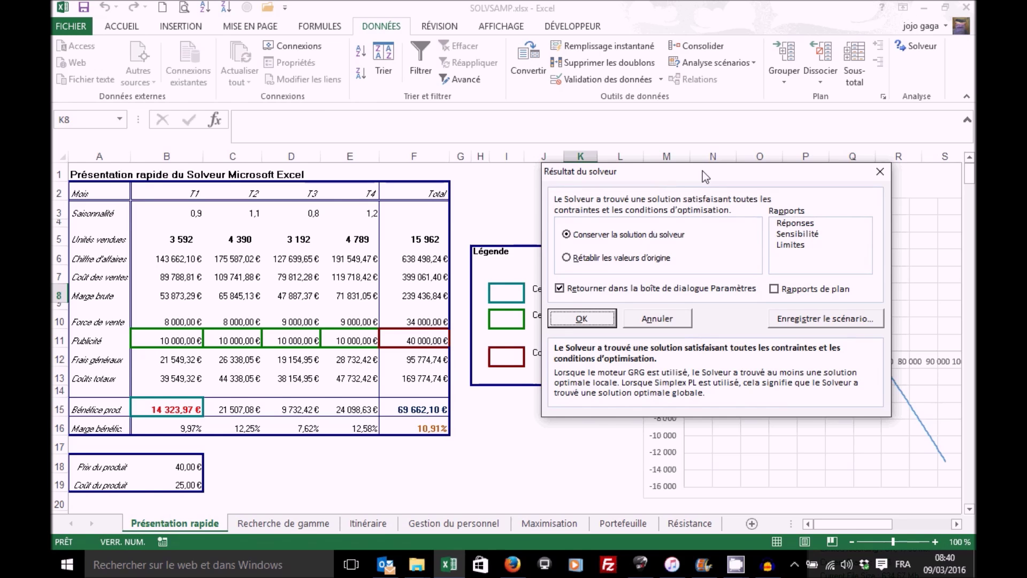
left_click(583, 321)
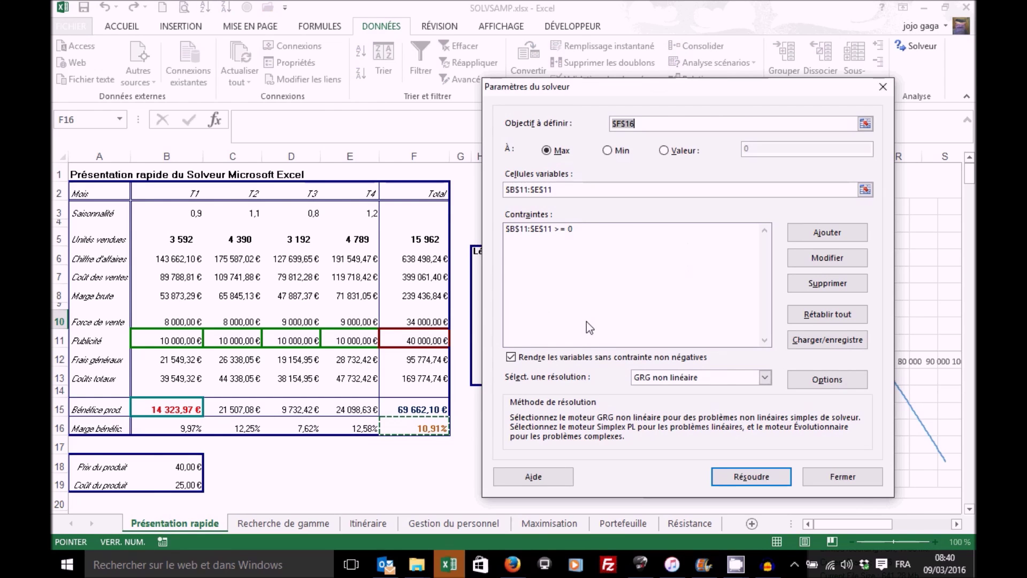
left_click(840, 478)
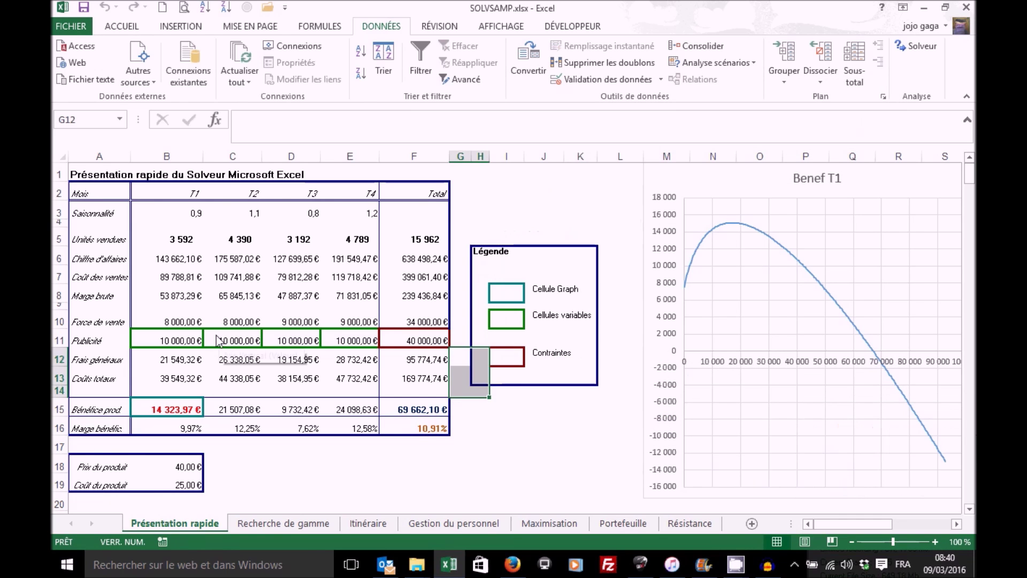
- Clear the quarterly advertising budgets in B11:E11 and run the Solver again to maximize the total margin
left_click_drag(177, 341, 358, 339)
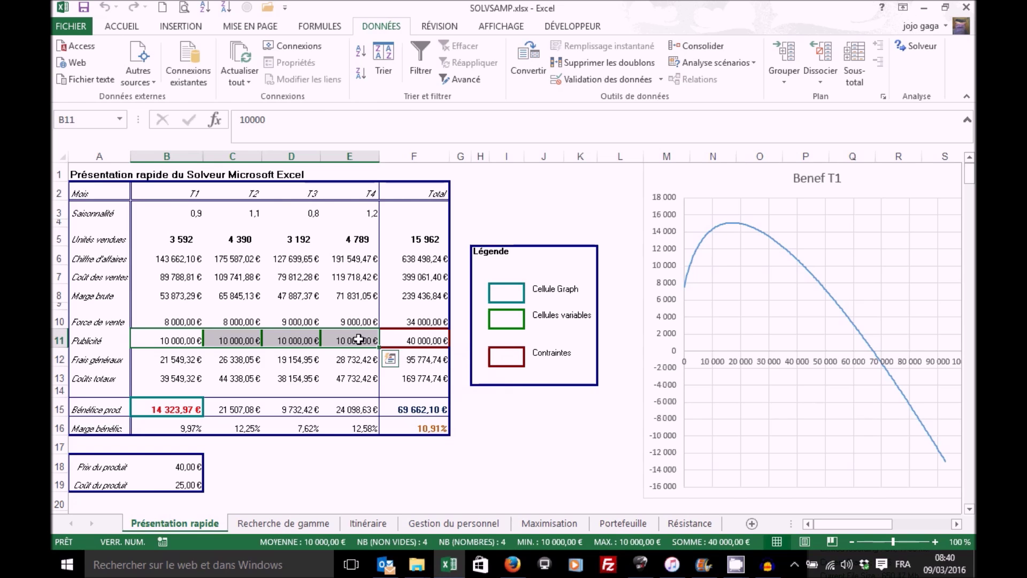
key("Delete")
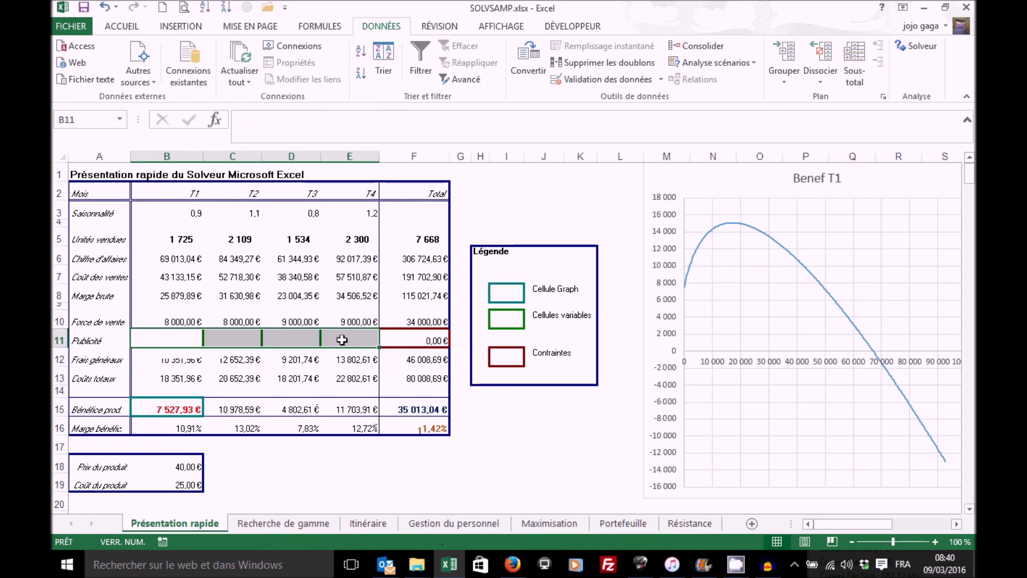
left_click(916, 46)
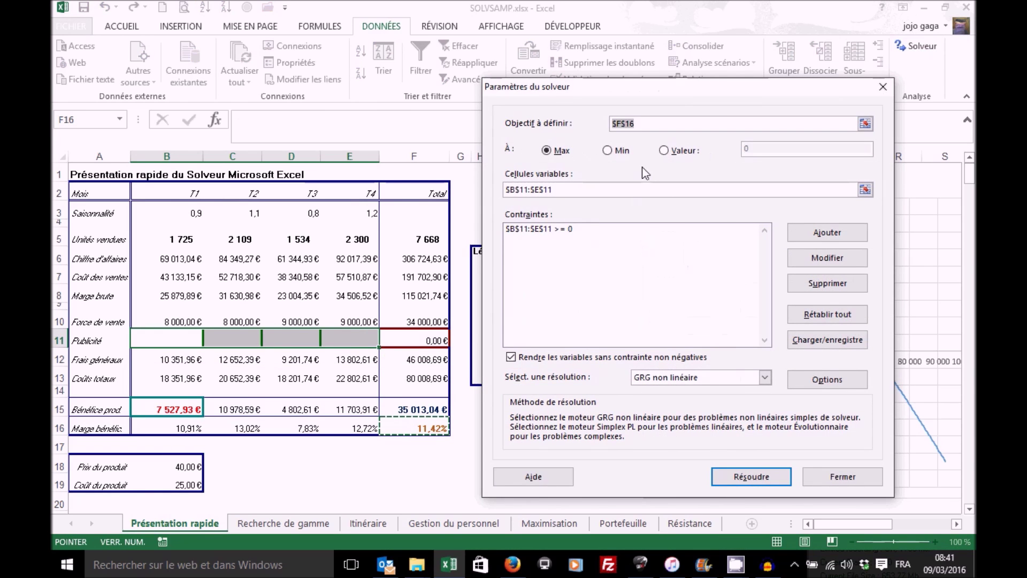
left_click(737, 474)
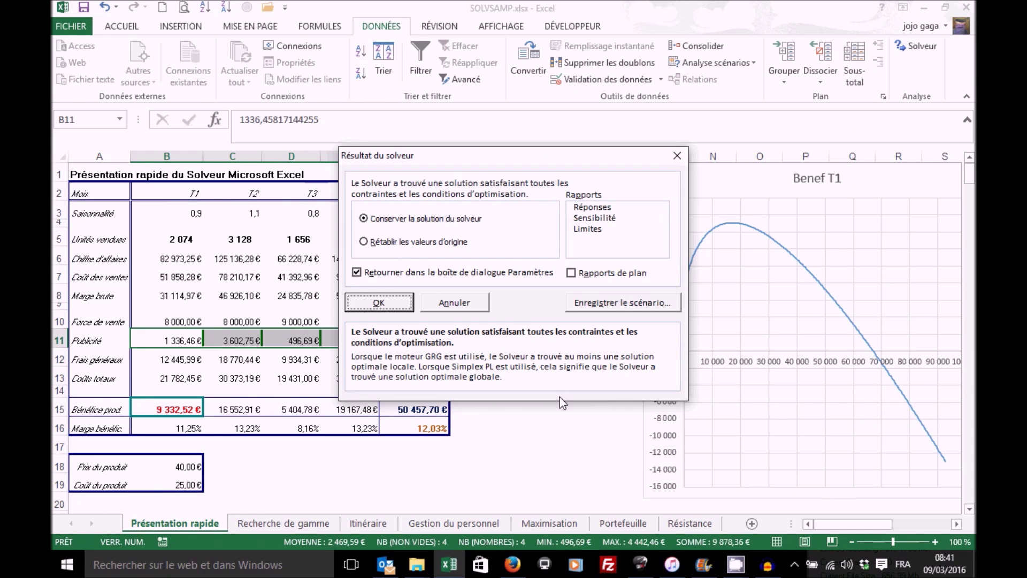
left_click_drag(480, 161, 670, 152)
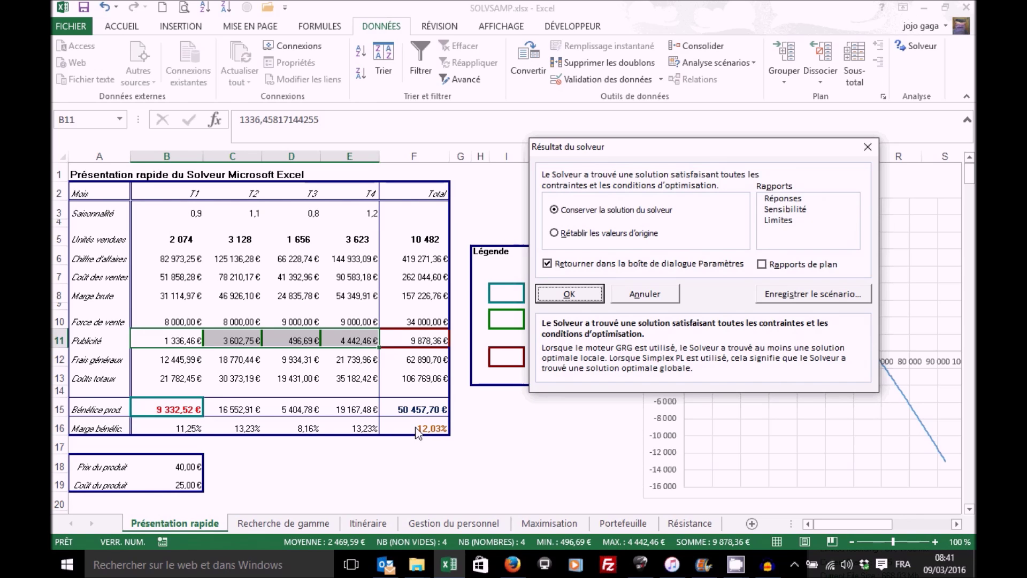
- Save the solution as a scenario named "Marge Maxi", and keep the Solver solution while returning to the parameters
left_click(795, 294)
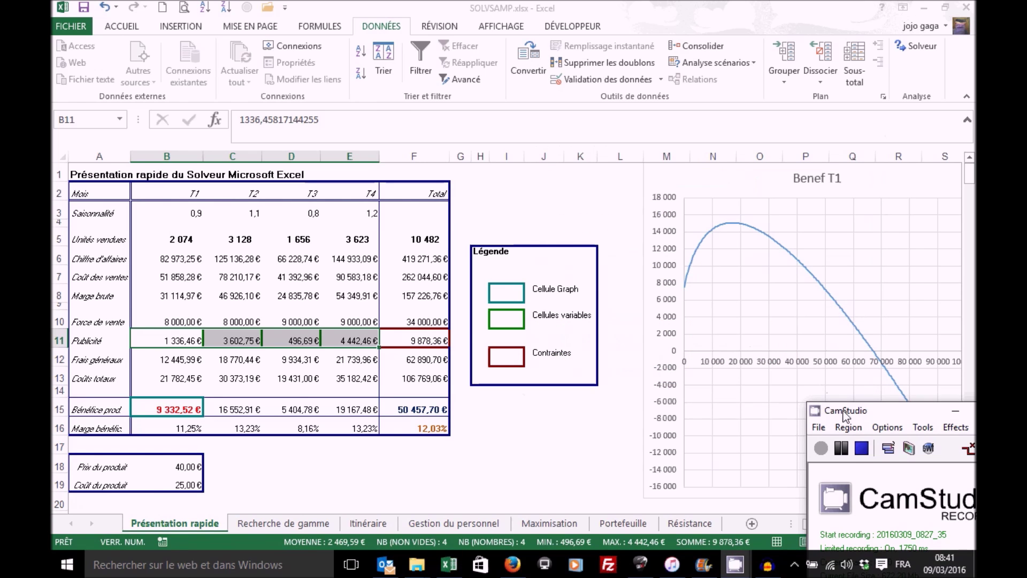
left_click(492, 267)
type("Marge Maxi")
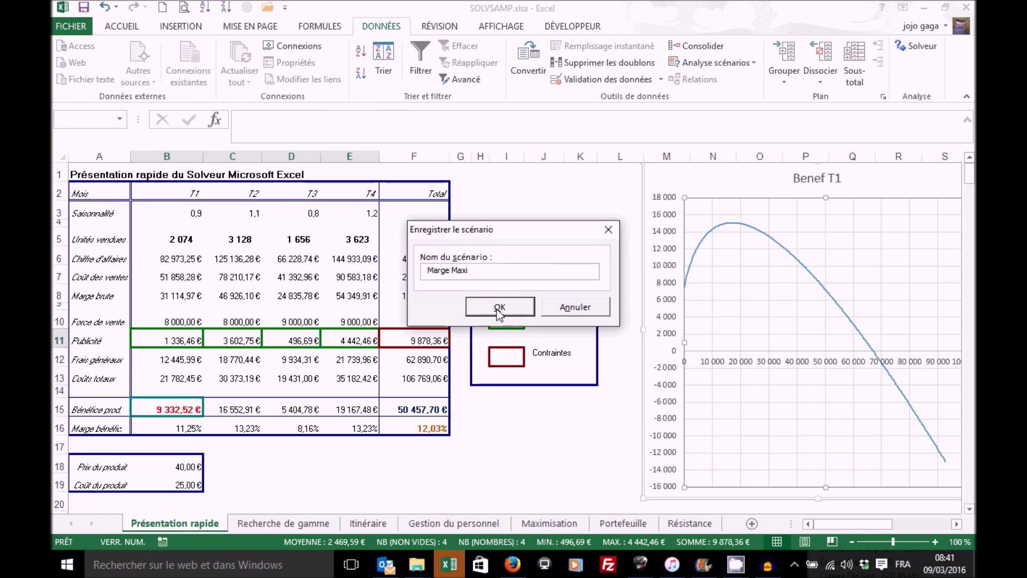
left_click(497, 309)
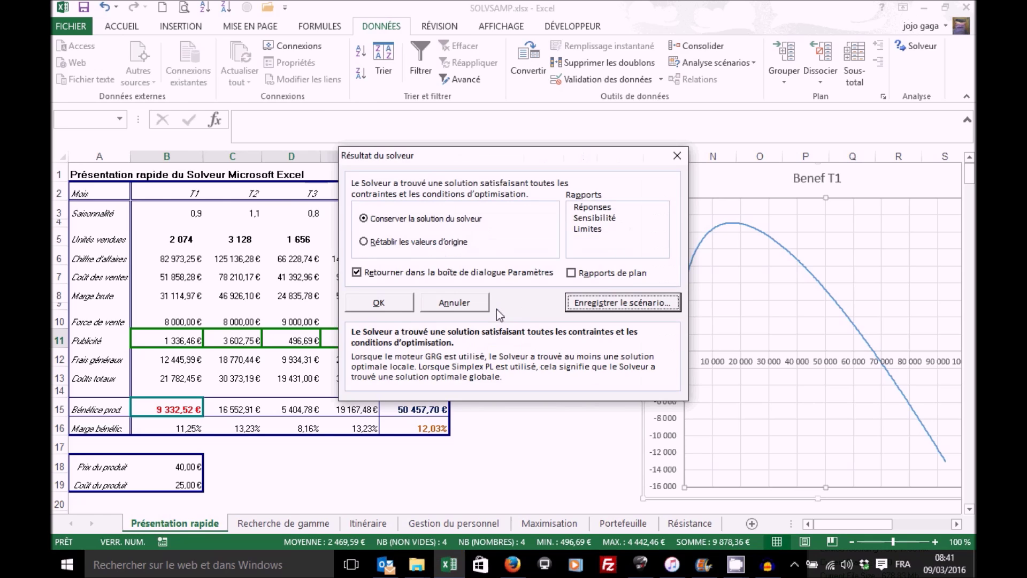
left_click(377, 305)
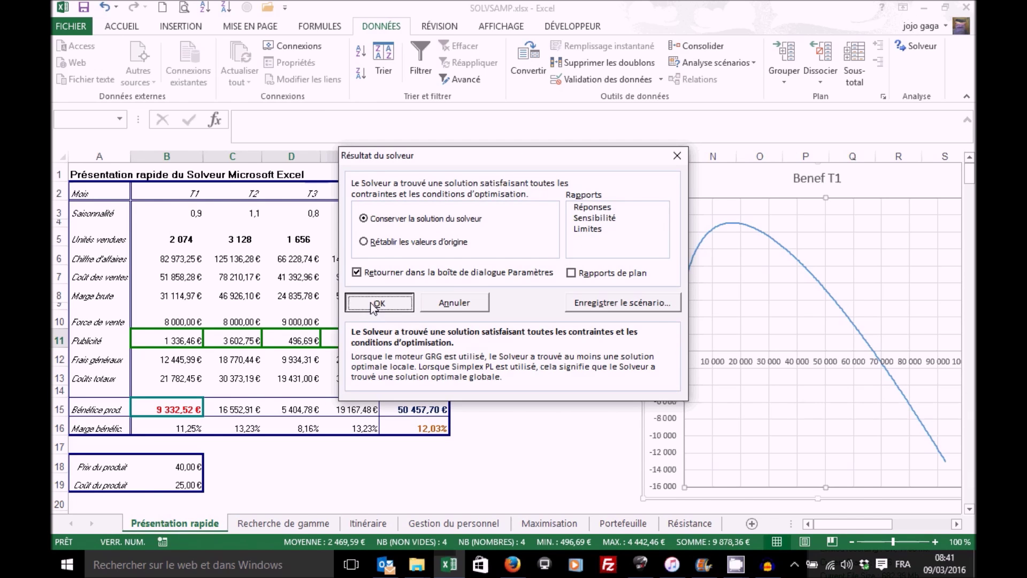
left_click(549, 320)
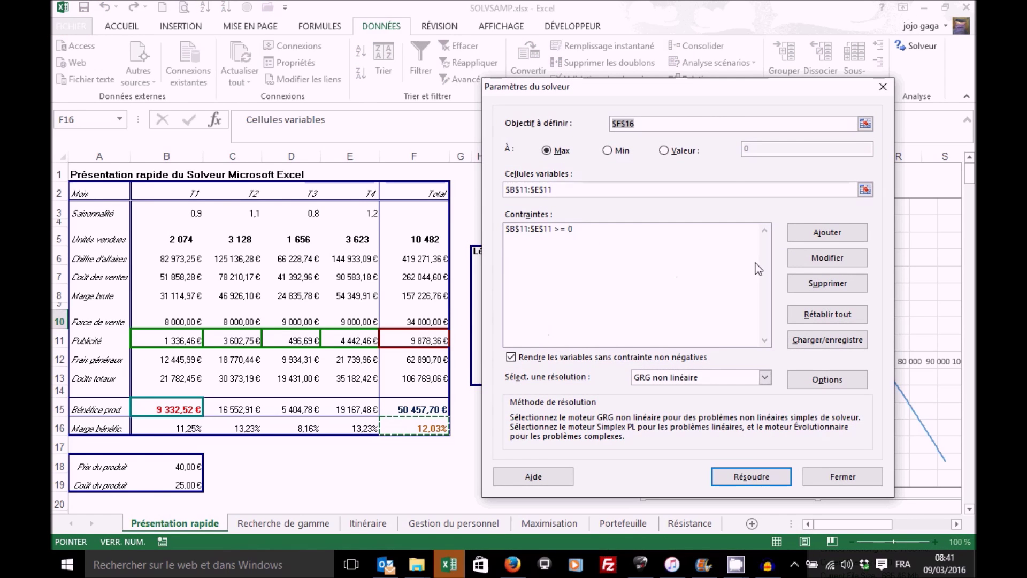
- Change the Solver objective to the total profit in F15, with a target value of 0
left_click_drag(653, 121, 585, 118)
left_click(419, 408)
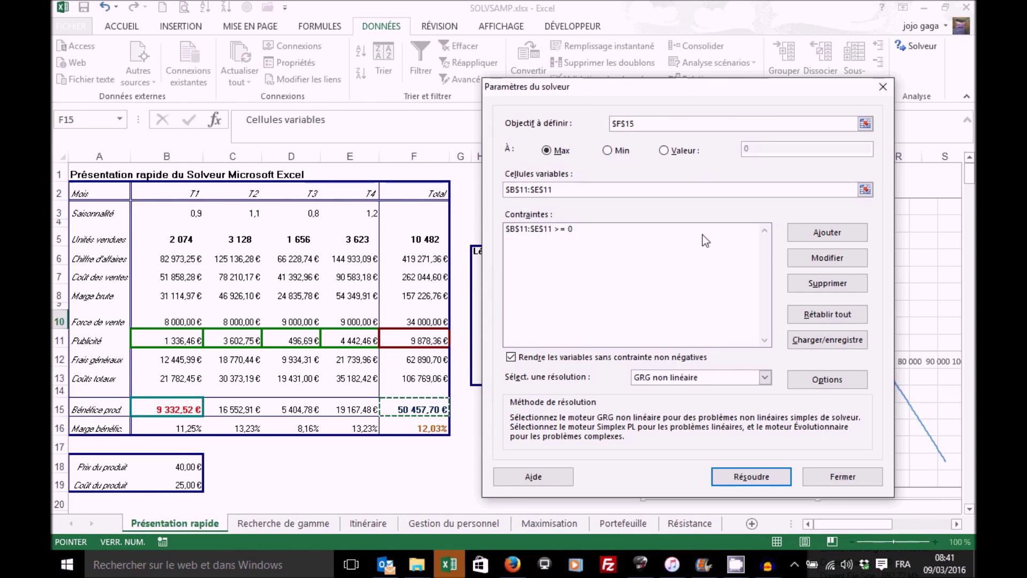
left_click(665, 150)
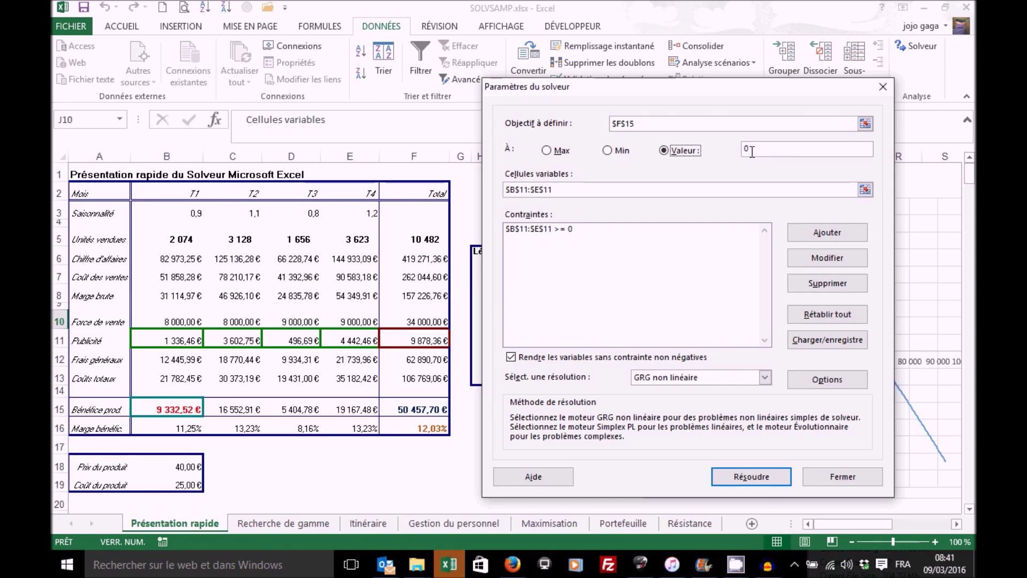
- Try to solve for a zero total profit from the existing advertising budgets, and cancel the Solver result
left_click(749, 475)
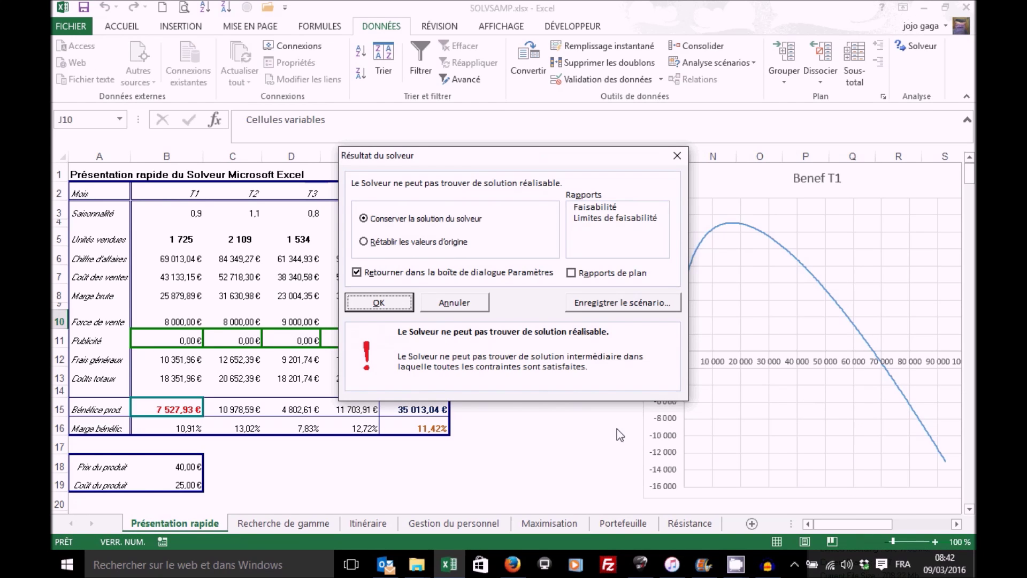
left_click_drag(549, 156, 743, 190)
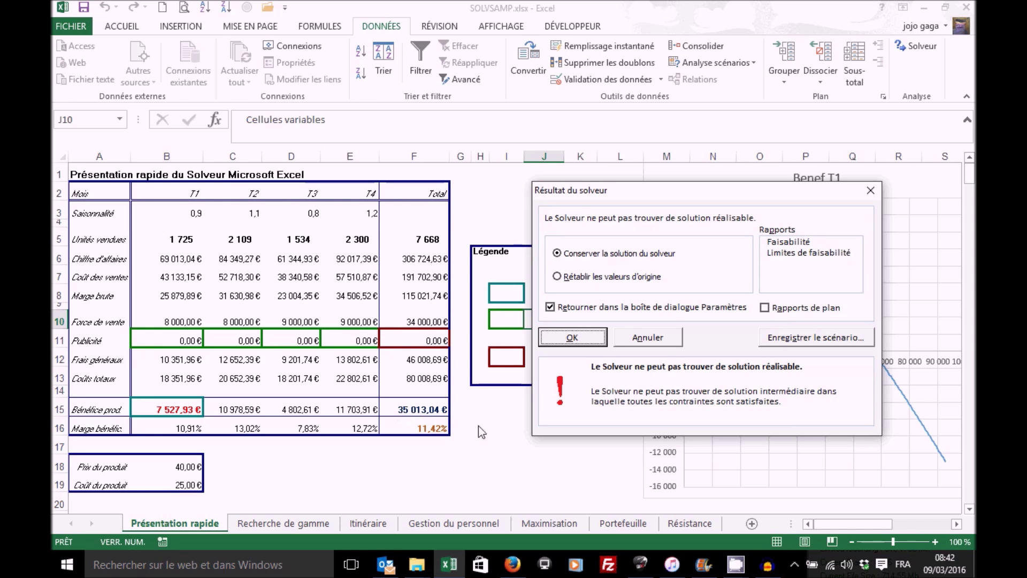
left_click(653, 340)
left_click(647, 343)
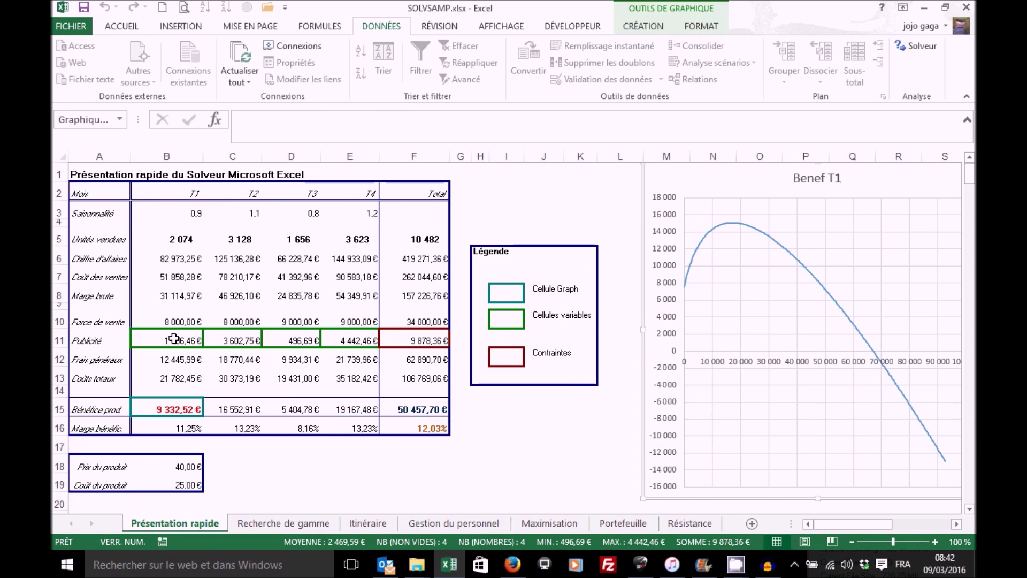
- Fill all four quarterly advertising budgets in B11:E11 with 4000000 as new starting values
left_click_drag(174, 338, 353, 338)
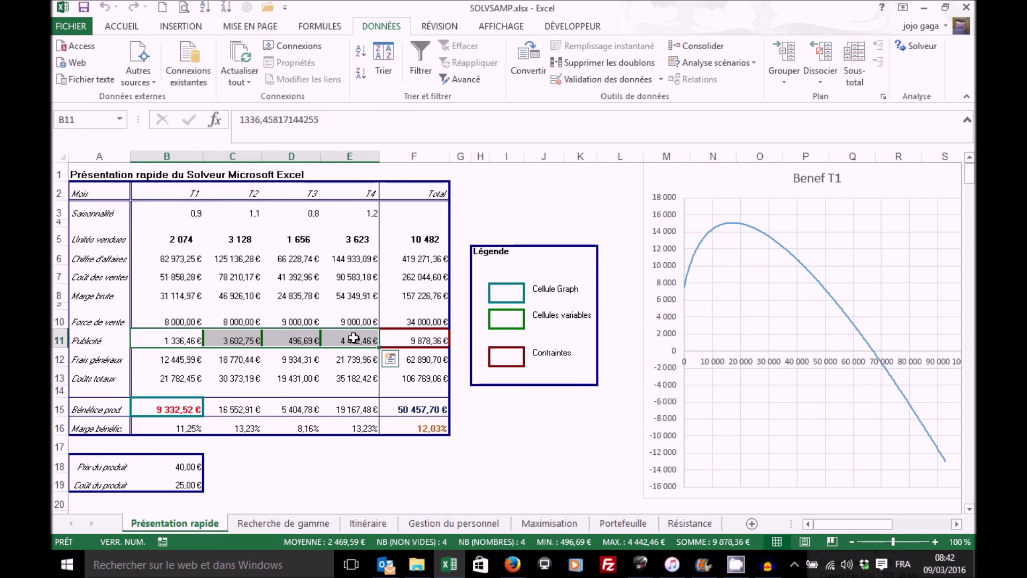
type("4000000")
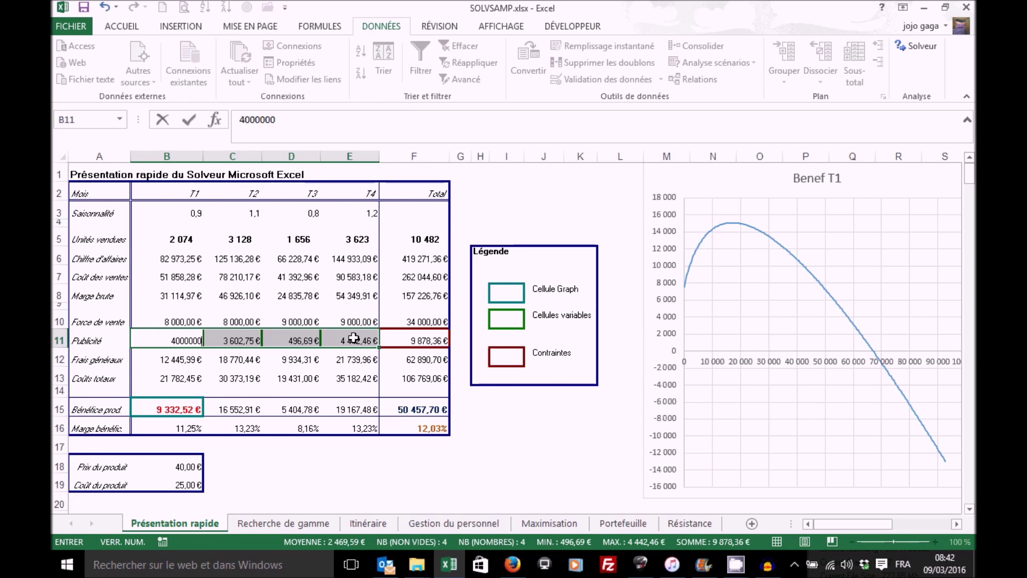
key("ctrl+Return")
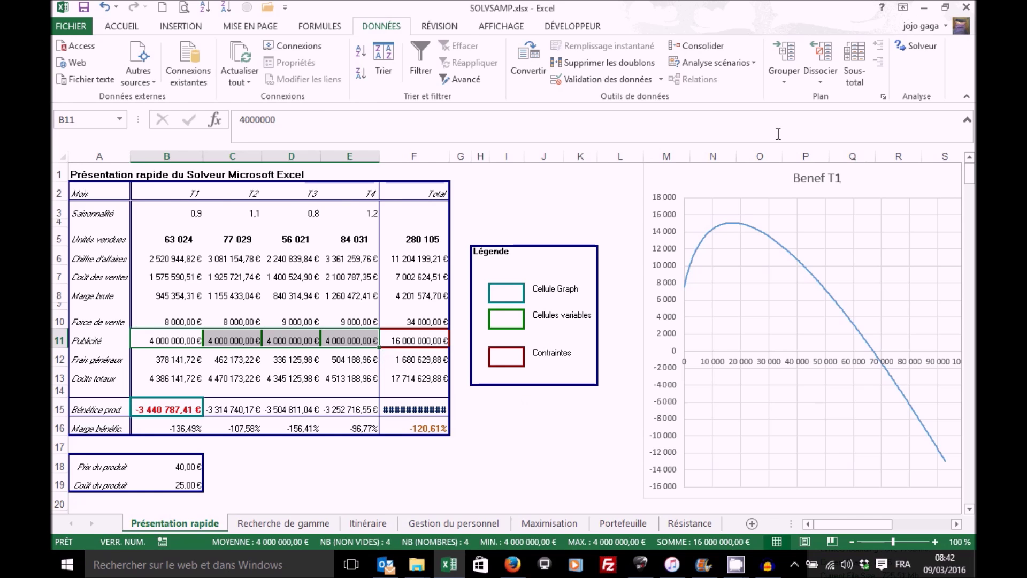
- Run the Solver again for a zero total profit and examine the resulting quarterly budgets and profits
left_click(931, 48)
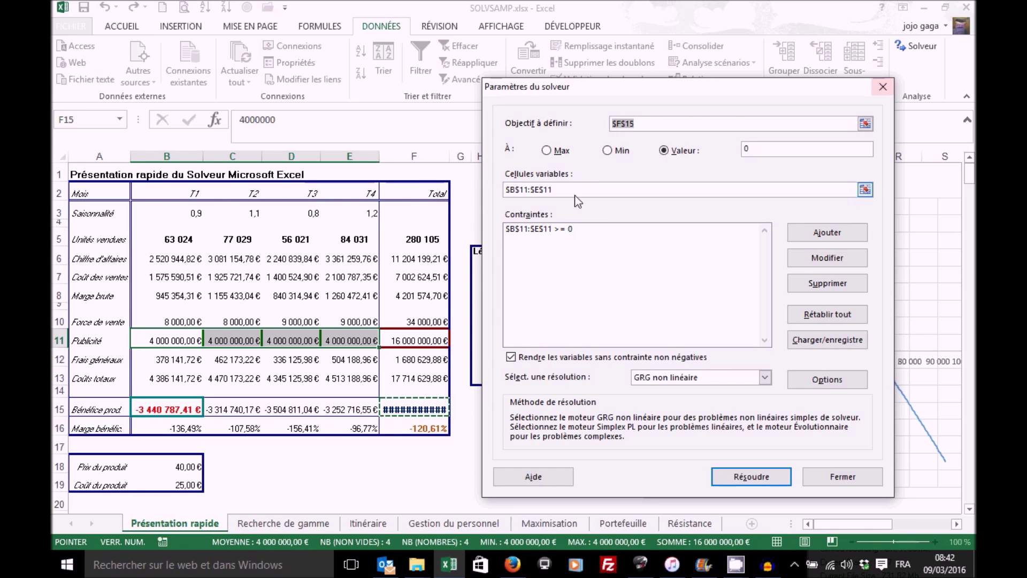
left_click(751, 479)
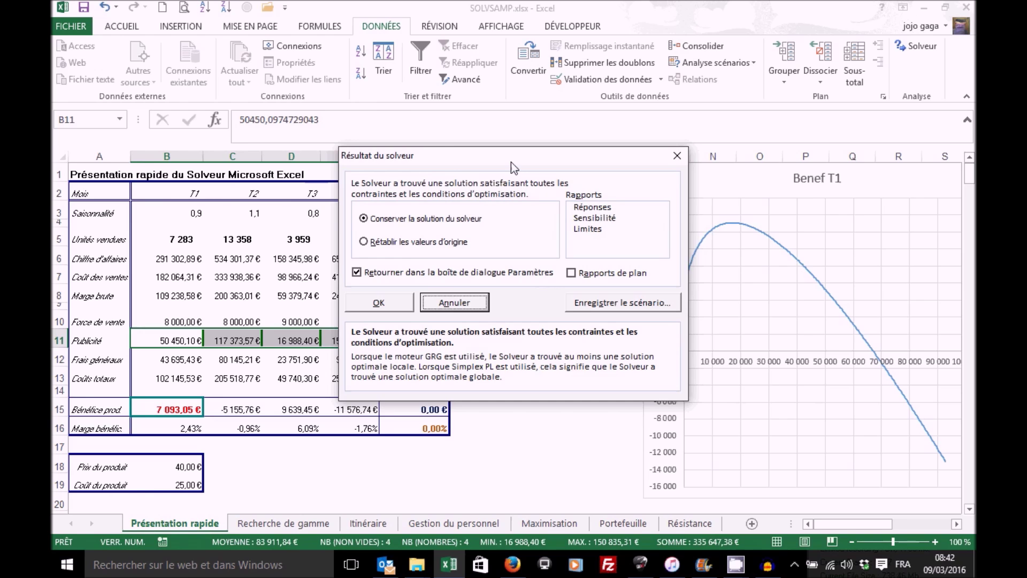
left_click_drag(510, 159, 667, 165)
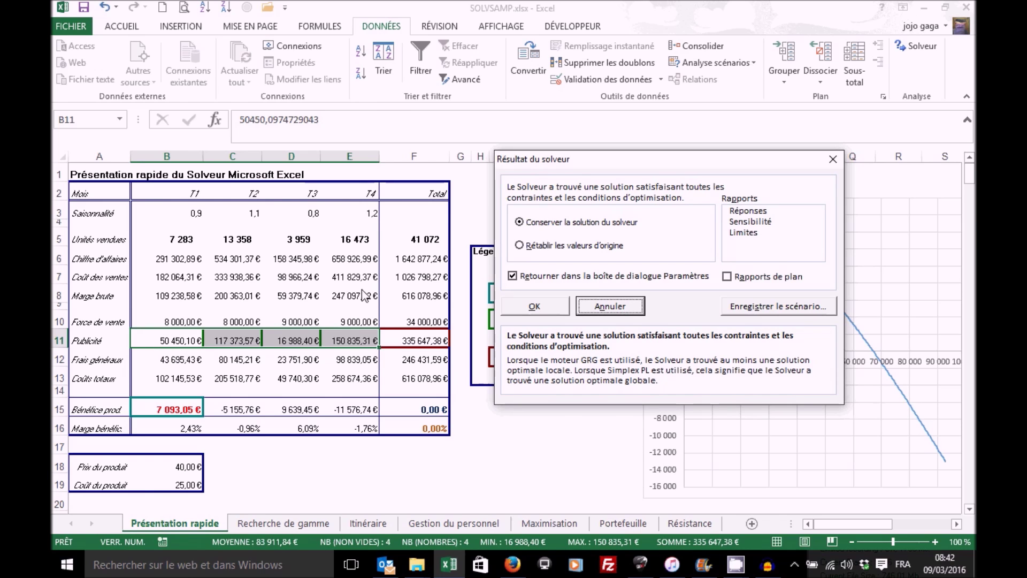
left_click_drag(641, 165, 415, 476)
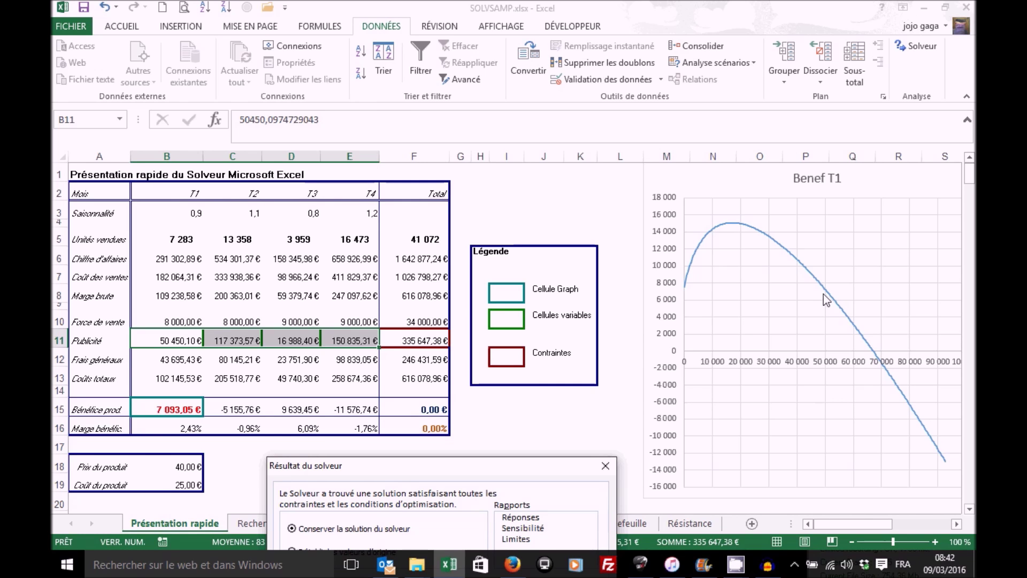
left_click_drag(497, 466, 703, 248)
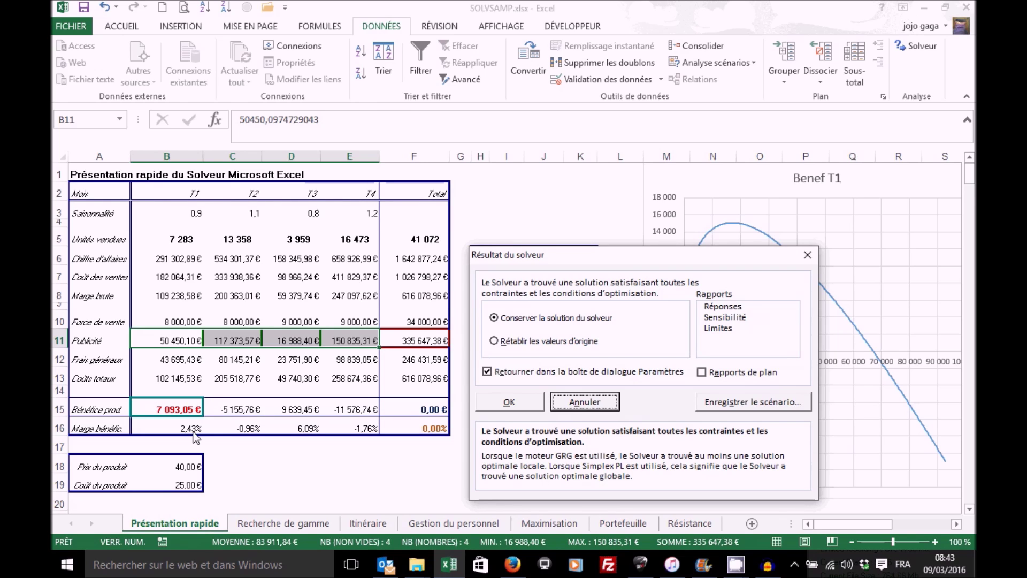
- Save the solution as a scenario named "Benf Nul", and restore the original values in the sheet
left_click(737, 403)
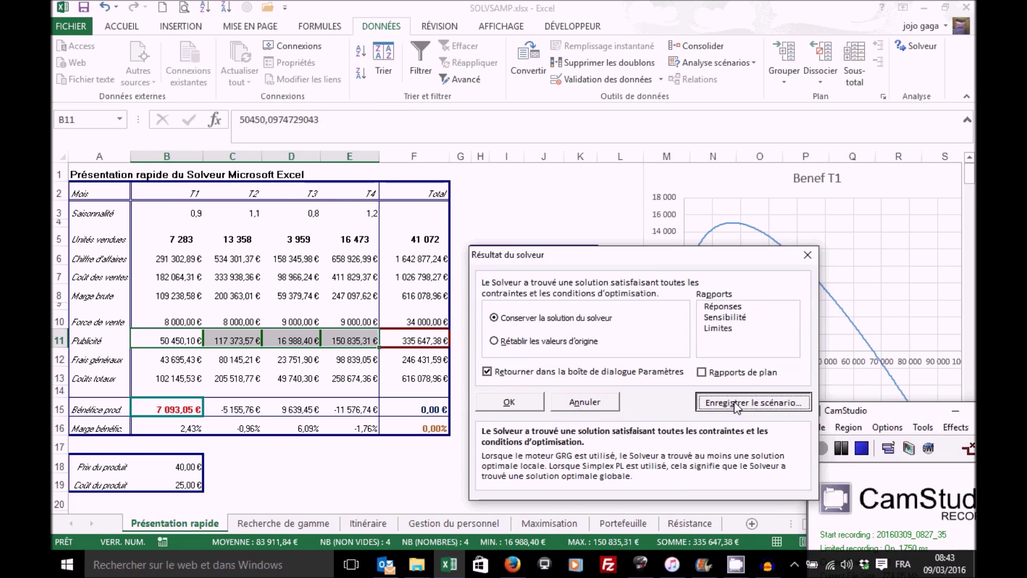
left_click(525, 273)
type("Be")
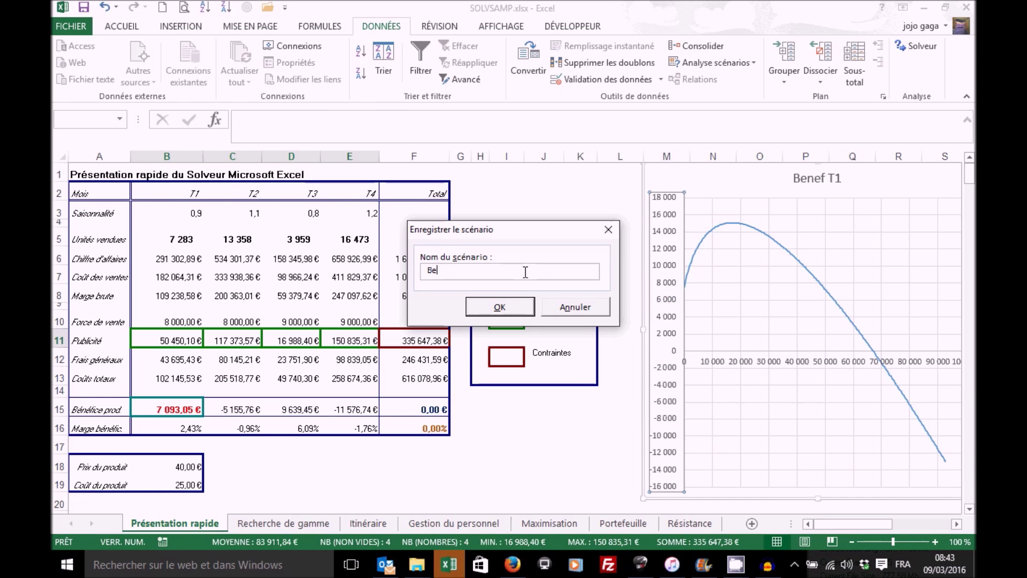
type("nf Nul")
left_click(495, 308)
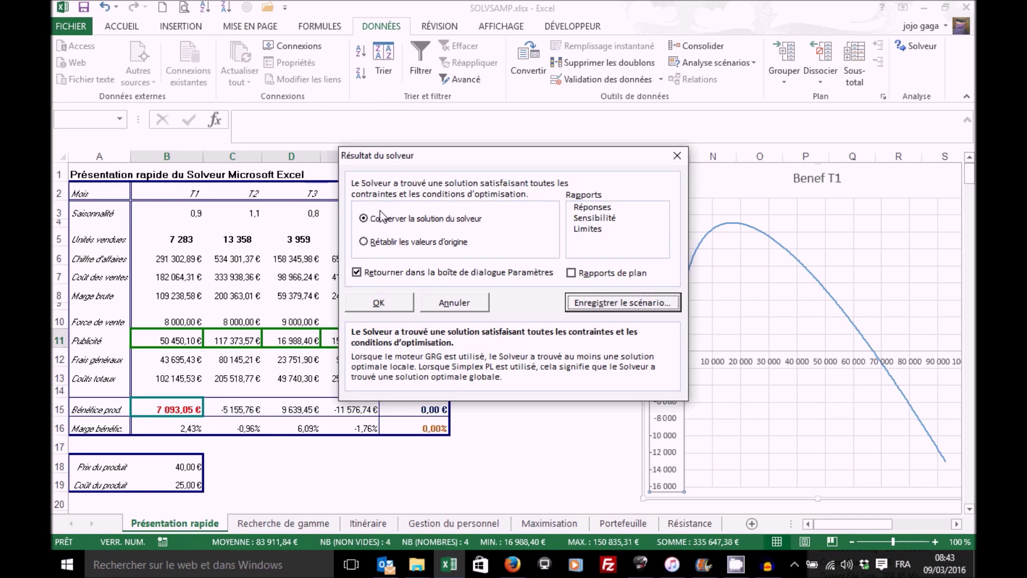
left_click(363, 242)
left_click(378, 302)
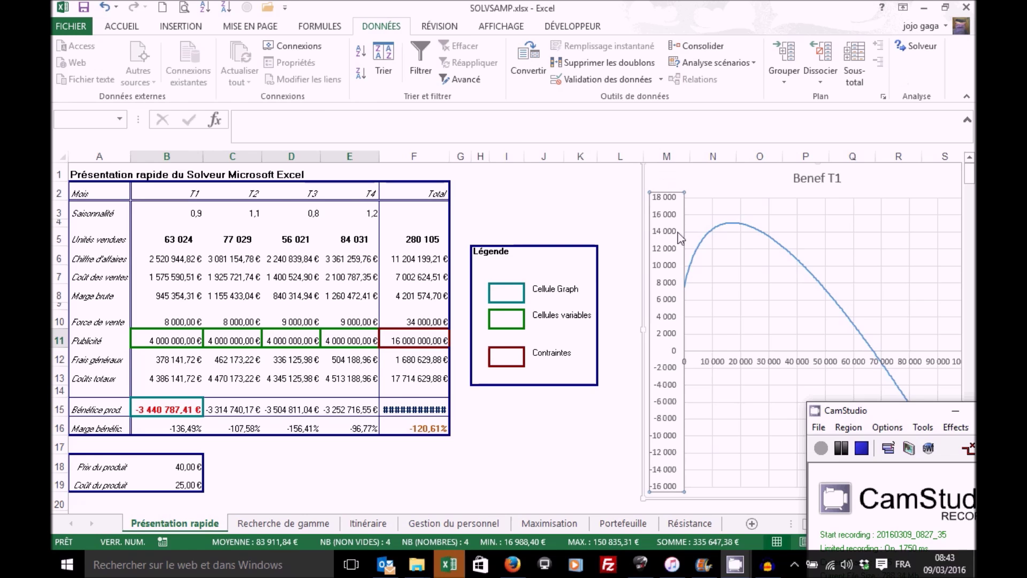
- Add a Solver constraint requiring the quarterly profits B15:E15 to be >= 0, and solve
left_click(916, 45)
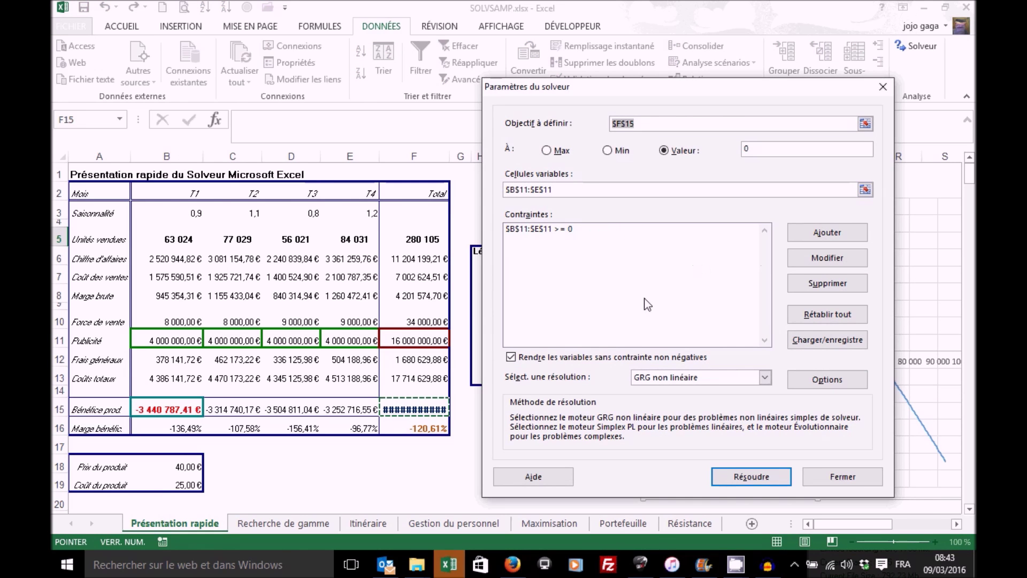
left_click(838, 233)
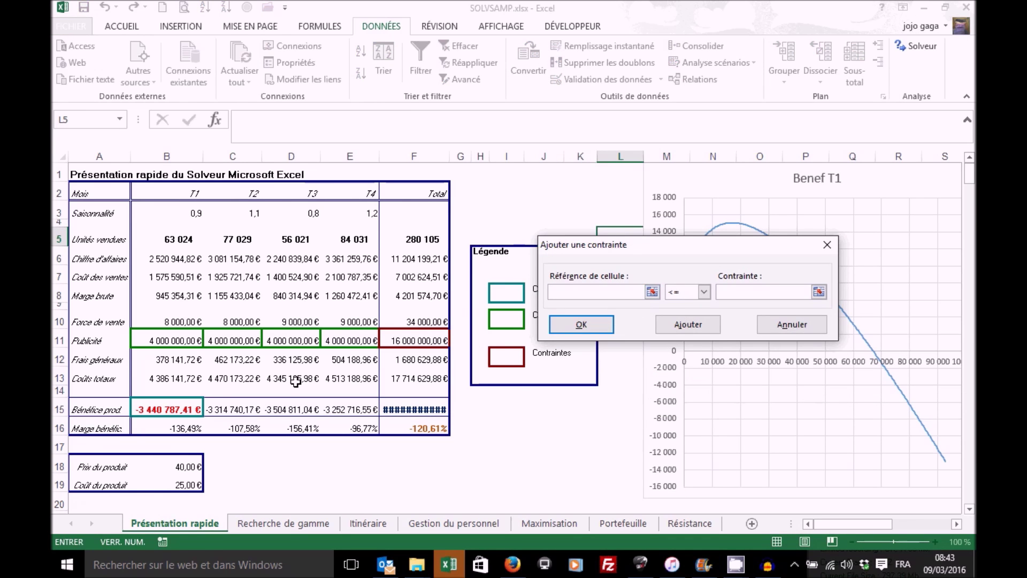
left_click_drag(153, 408, 359, 411)
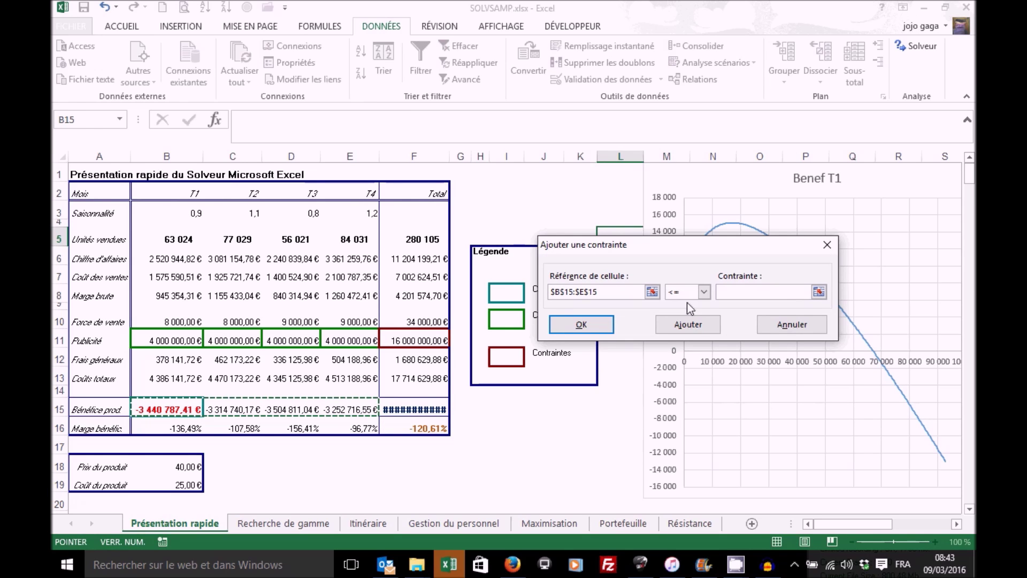
left_click(704, 293)
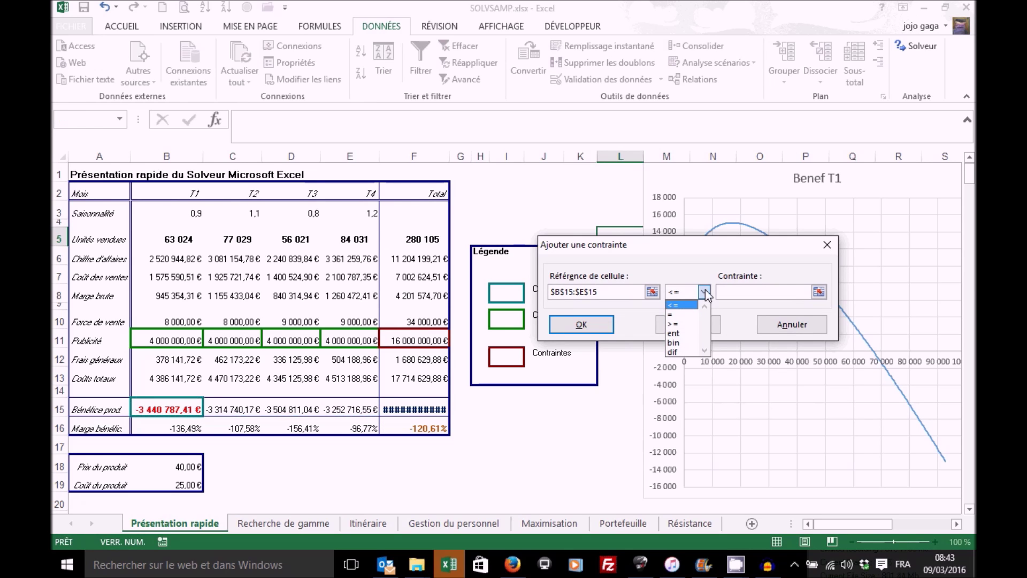
left_click(686, 324)
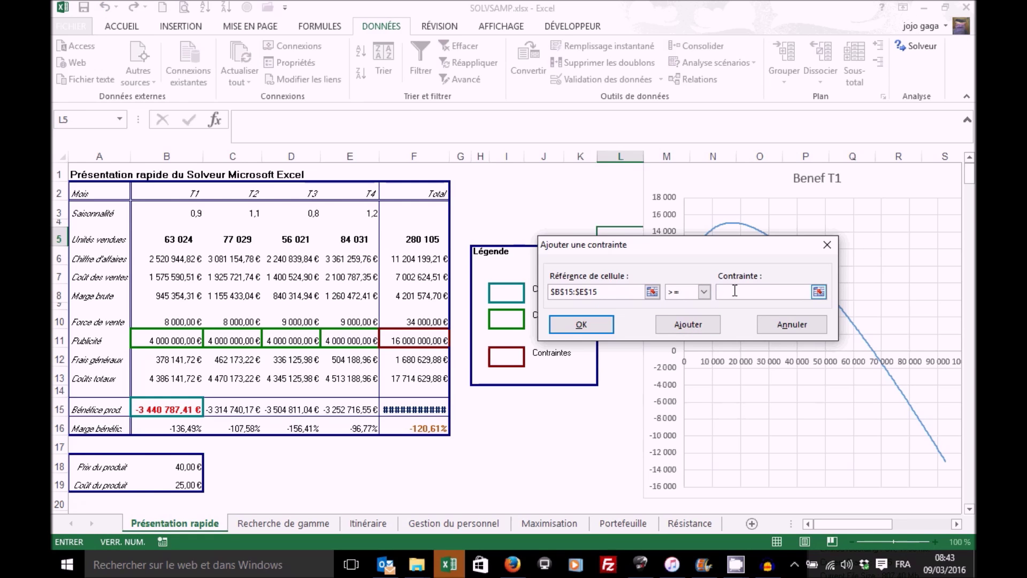
type("0")
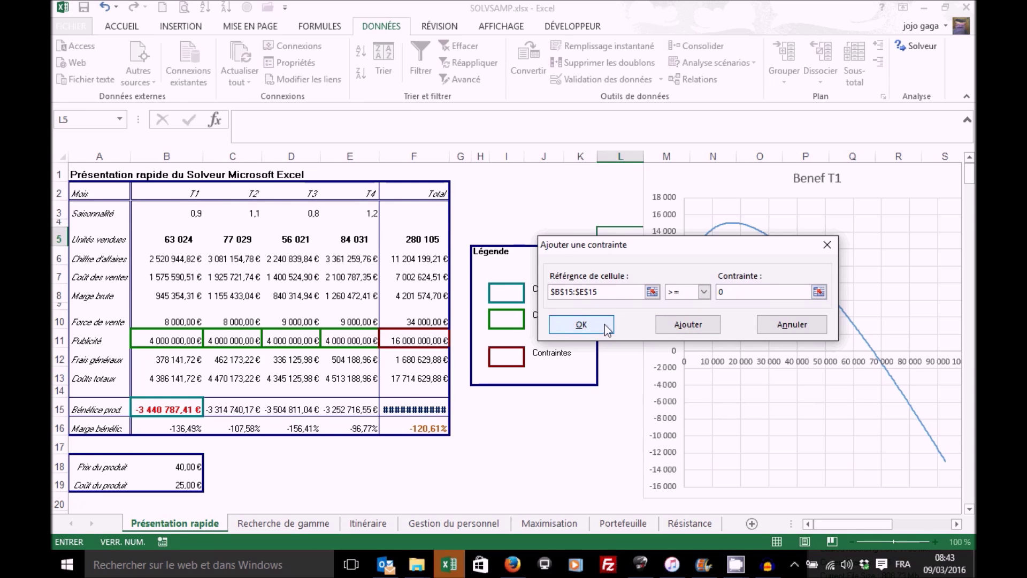
left_click(580, 326)
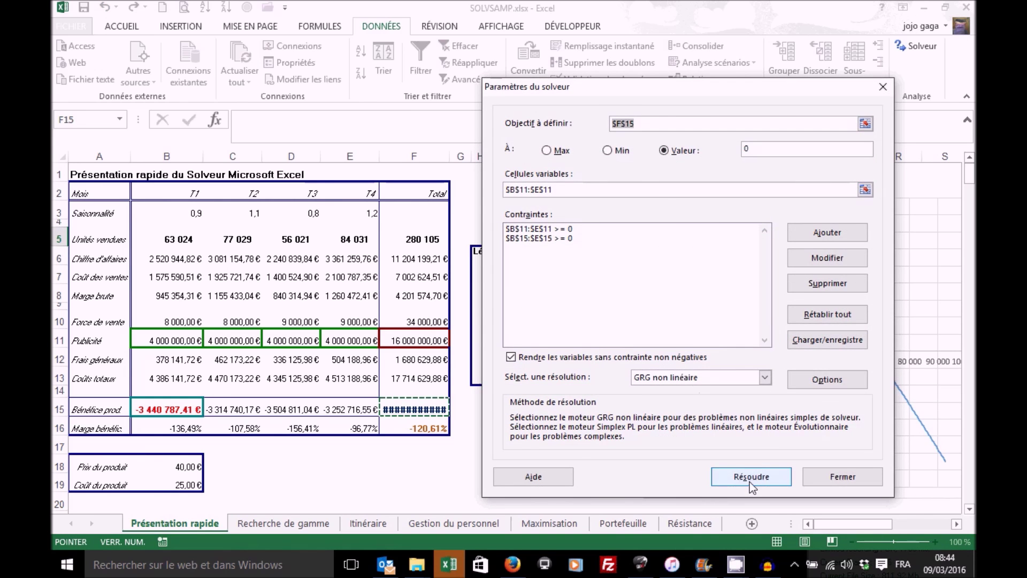
left_click(748, 477)
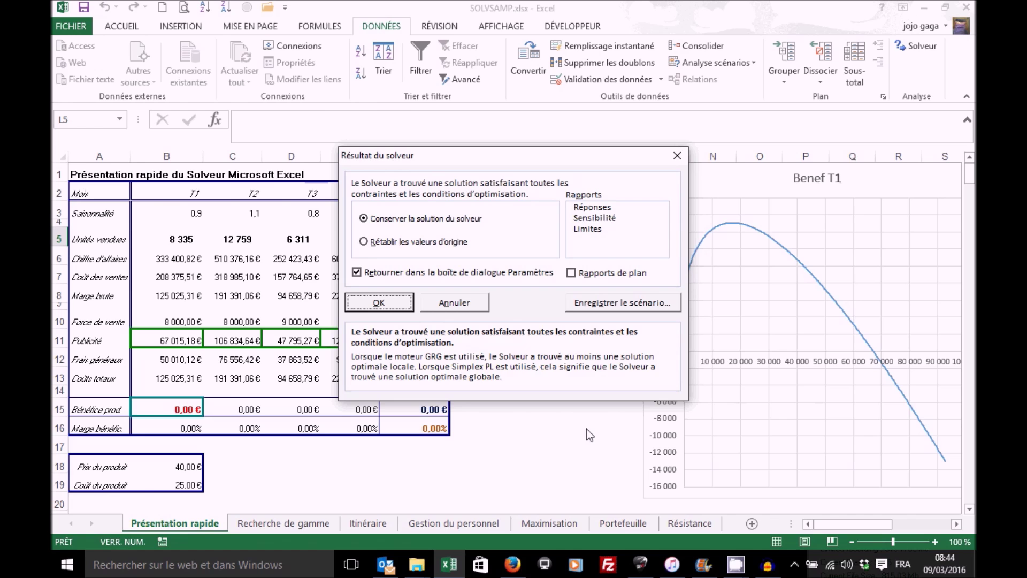
left_click_drag(539, 159, 676, 169)
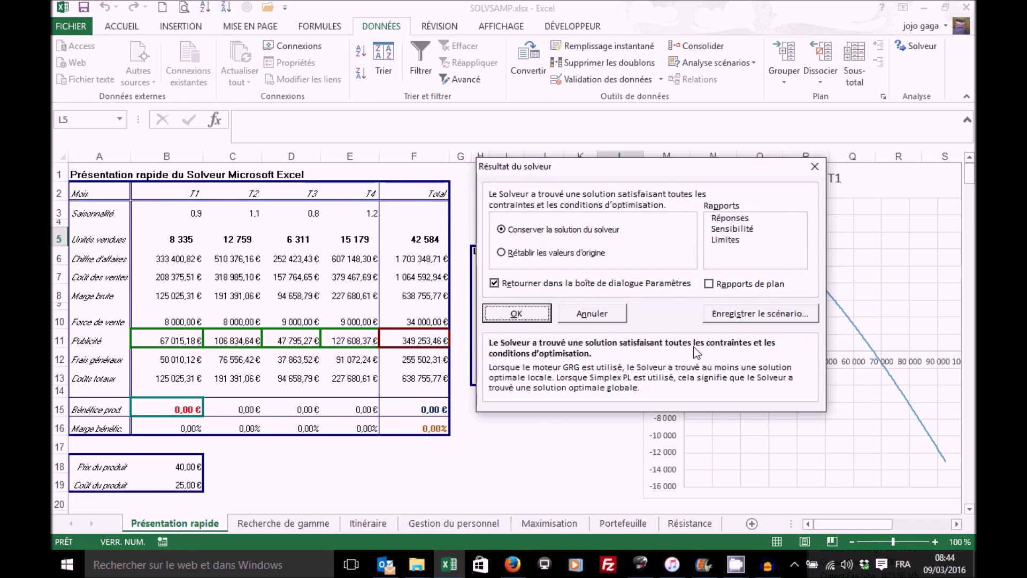
- Save the solution as a scenario named "benf Nul tous trimestre", and cancel the Solver result
left_click(741, 316)
left_click(605, 350)
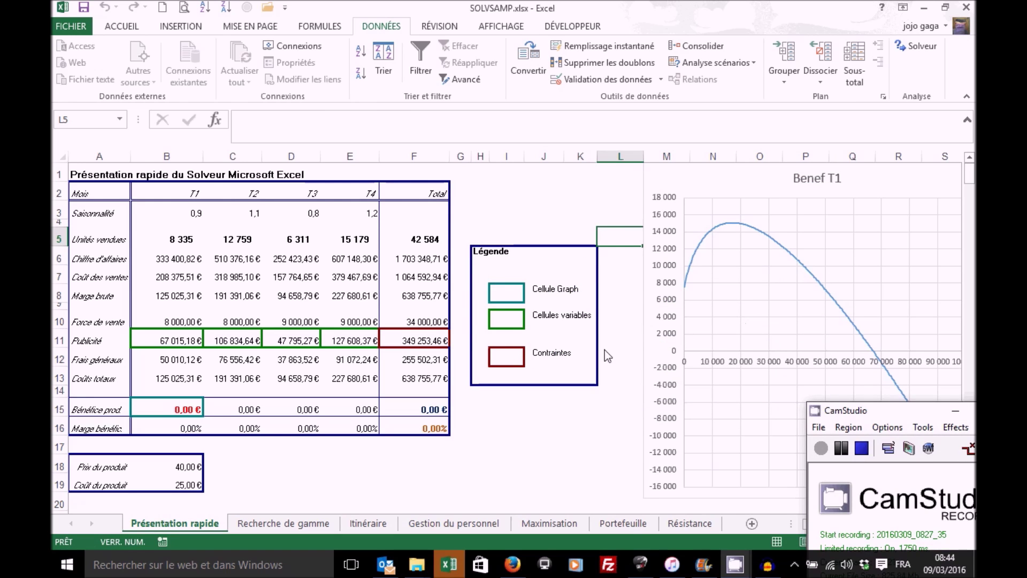
left_click(478, 270)
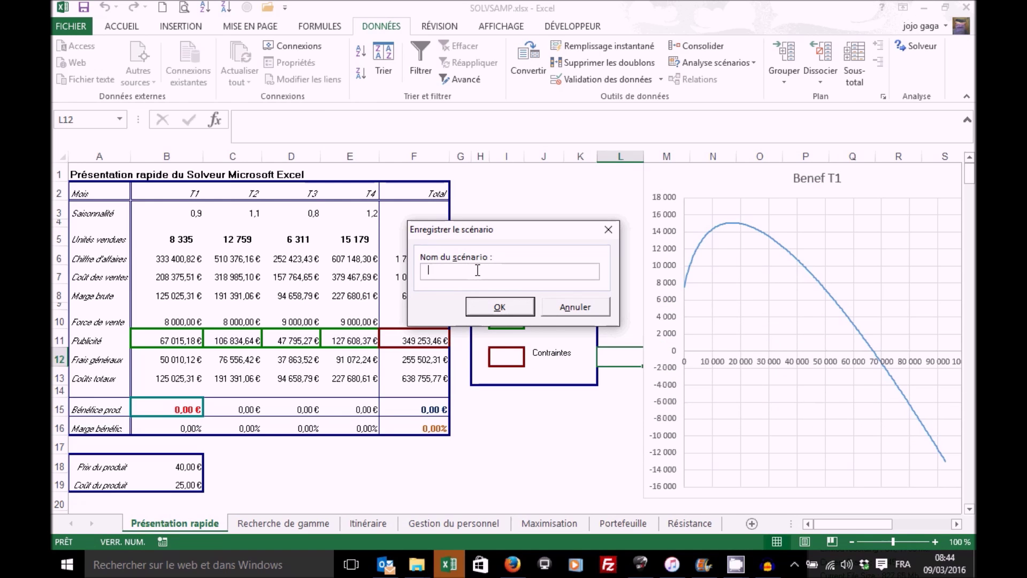
type("benf Nul tous trimestre")
left_click(492, 309)
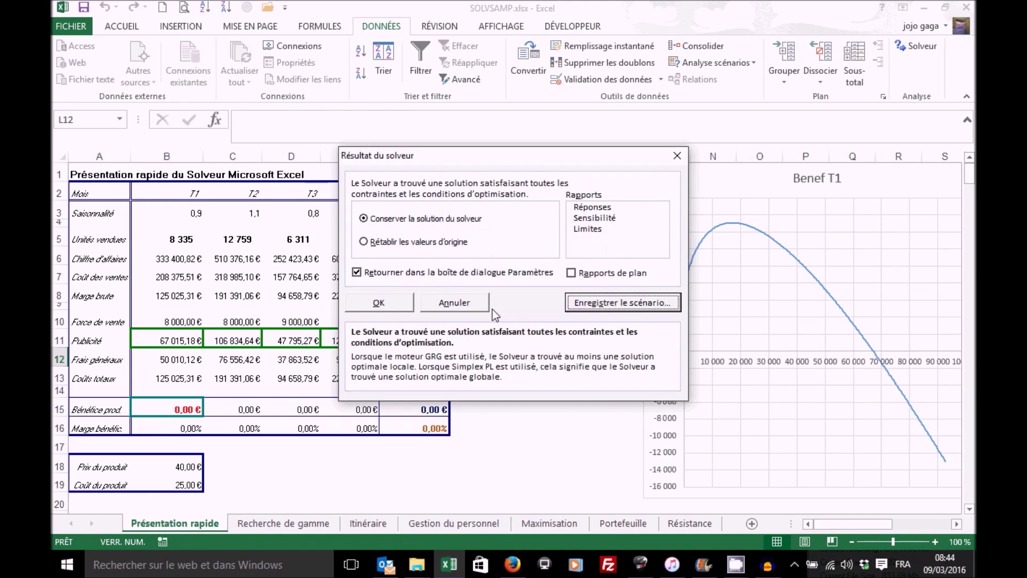
left_click(445, 303)
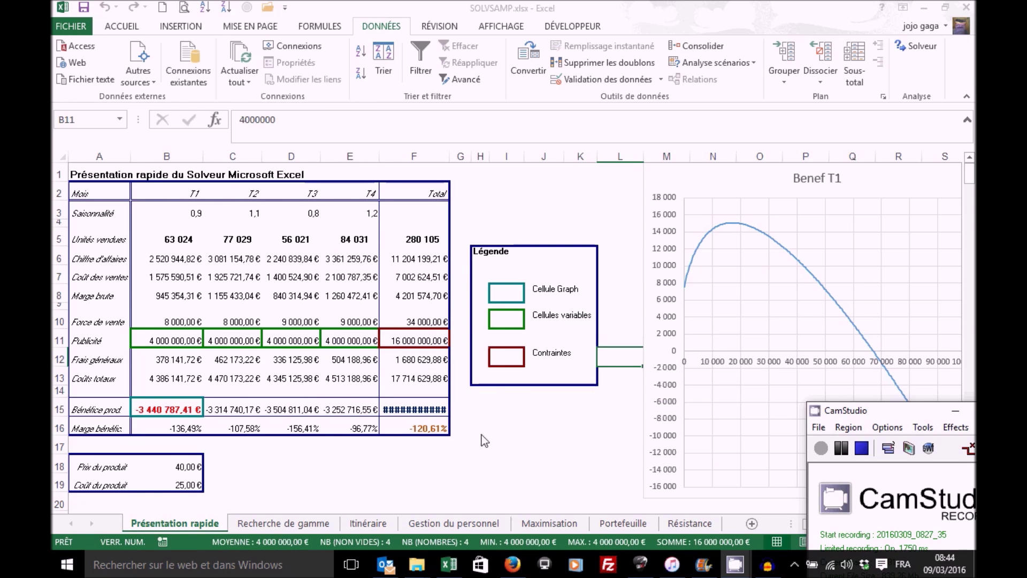
- Open the Scenario Manager and show the "Benef Max" scenario in the sheet
left_click(538, 442)
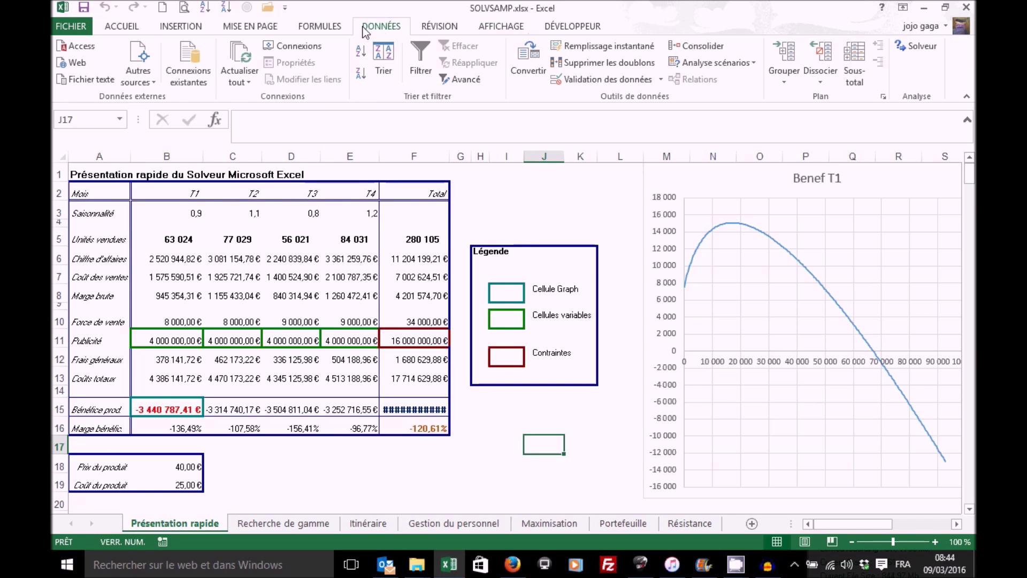
left_click(750, 63)
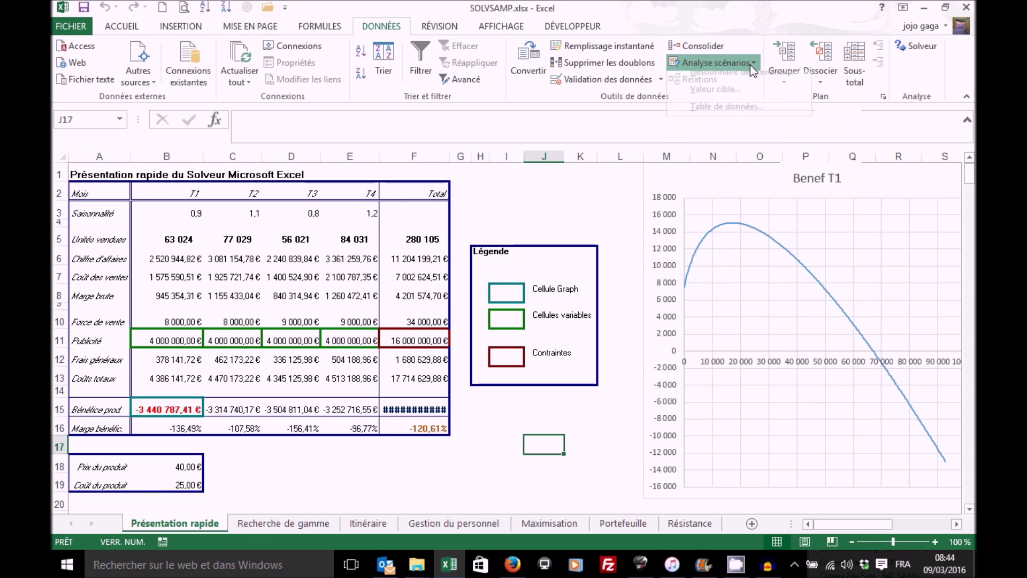
left_click(744, 84)
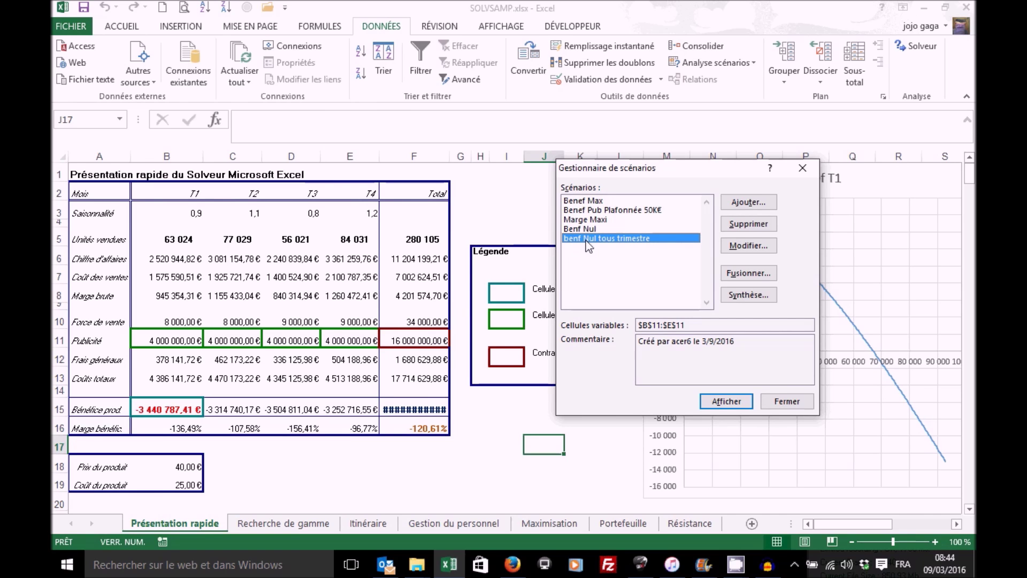
left_click(597, 204)
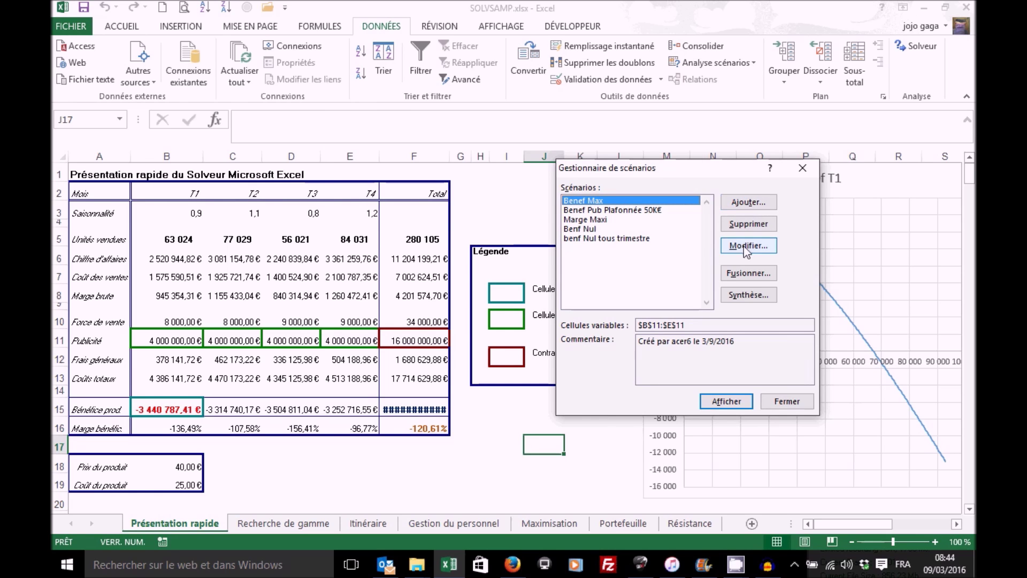
left_click(718, 404)
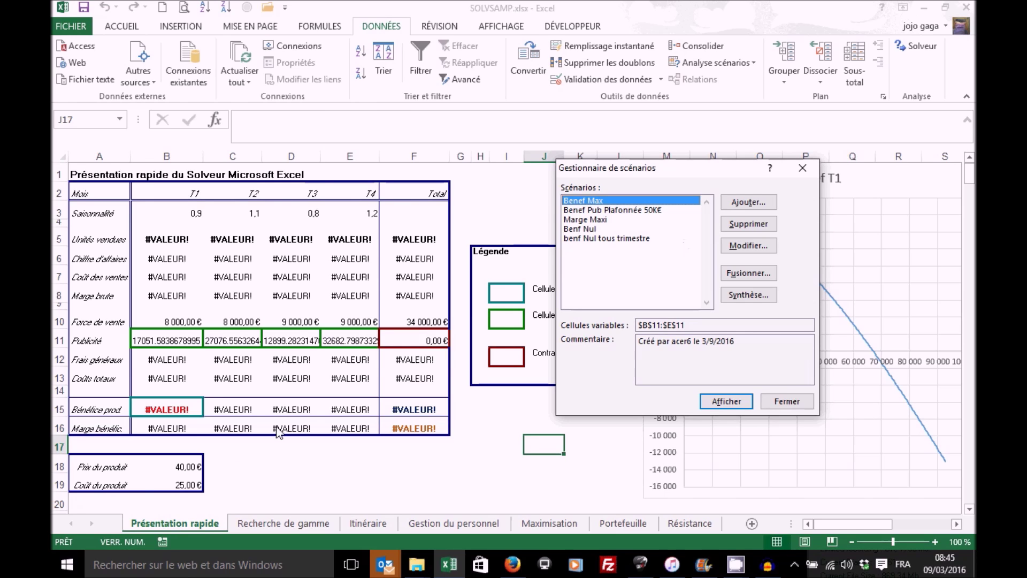
- Edit the "Benef Max" scenario so its B11, C11, D11 and E11 values use decimal commas instead of points, and show it in the sheet
left_click(748, 246)
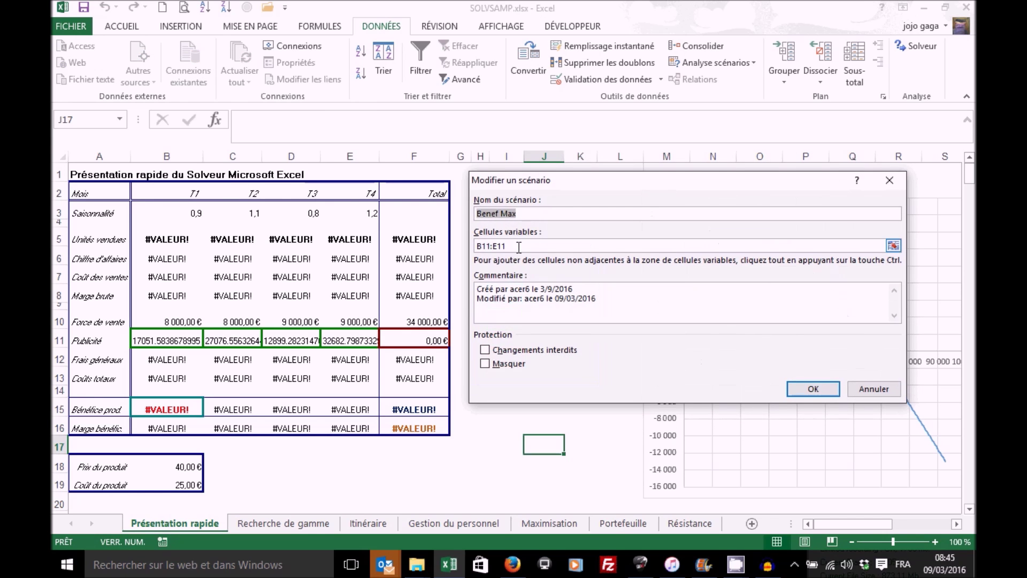
left_click(813, 389)
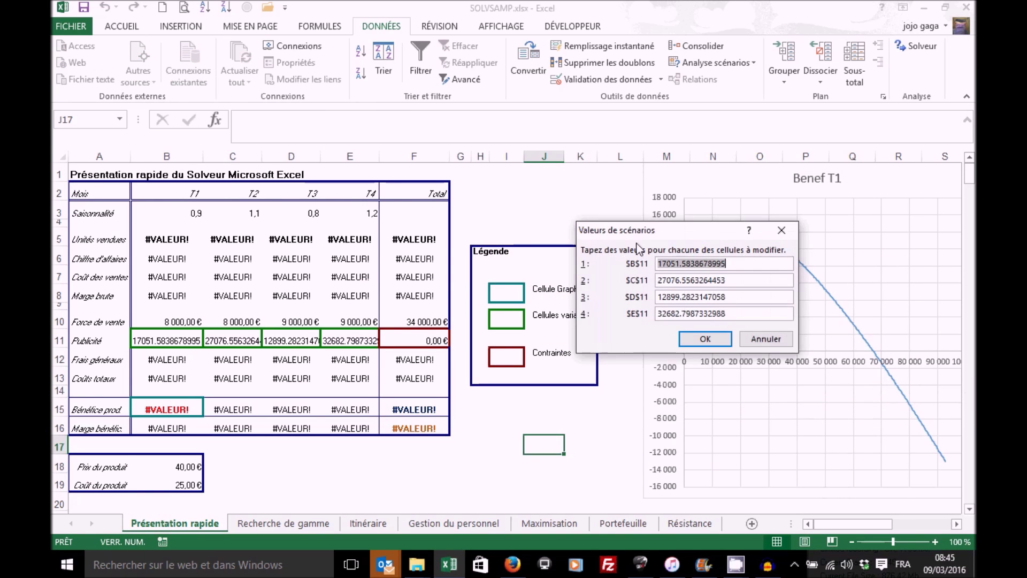
left_click(683, 264)
key("BackSpace")
type(",")
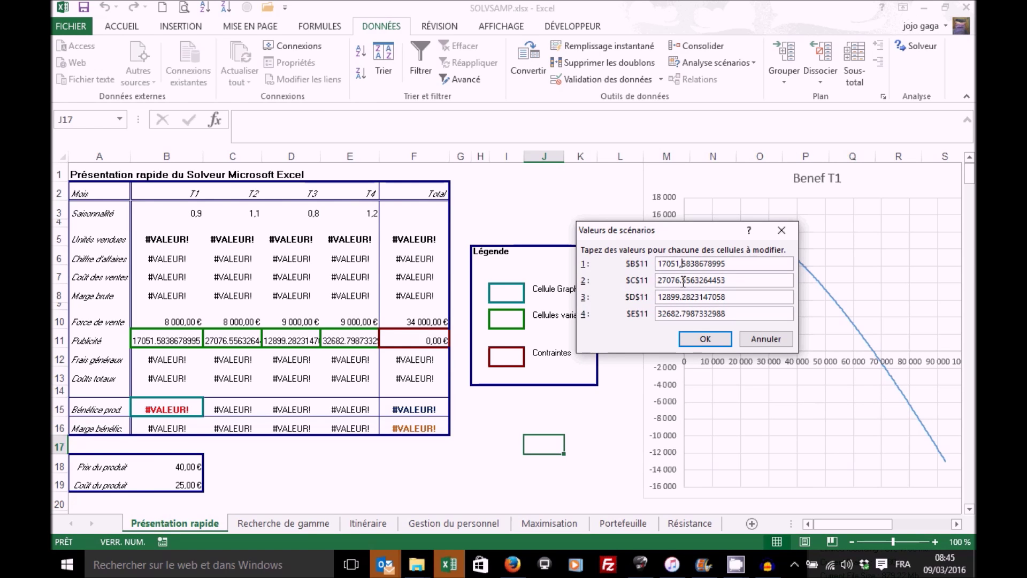
left_click(683, 281)
key("BackSpace")
type(",")
left_click(684, 296)
key("BackSpace")
type(",")
left_click(684, 314)
key("BackSpace")
type(",")
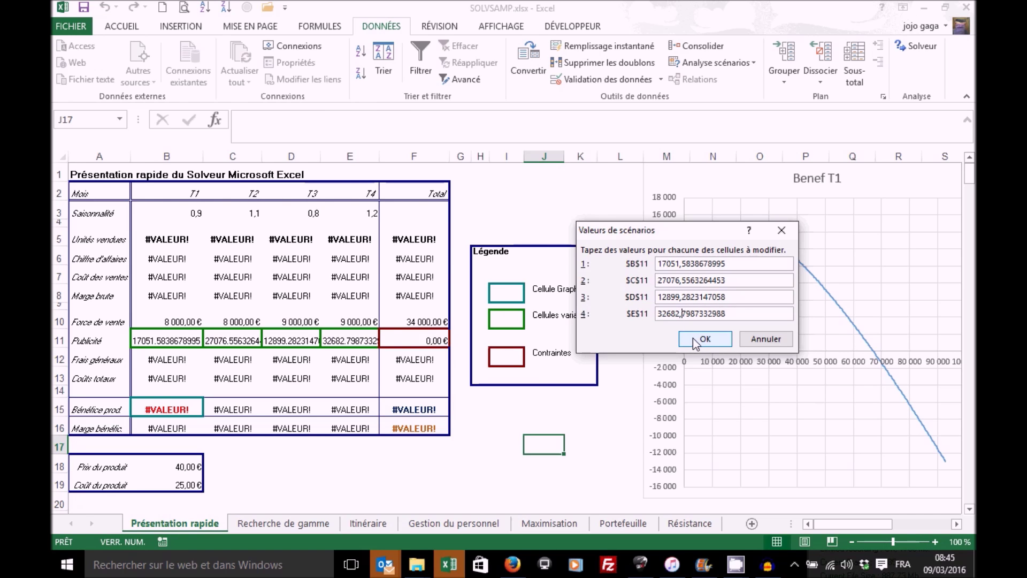
left_click(694, 339)
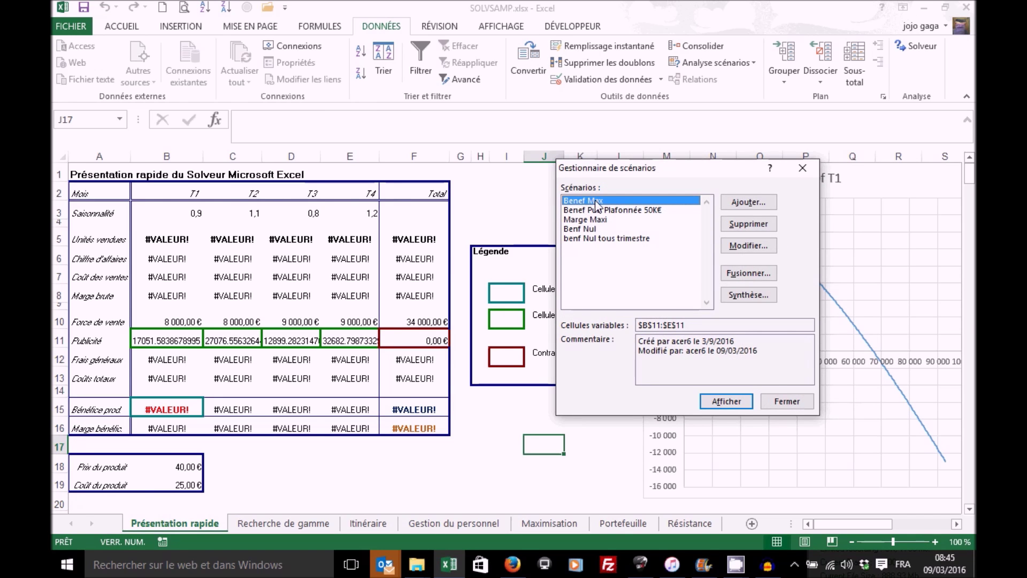
left_click(723, 403)
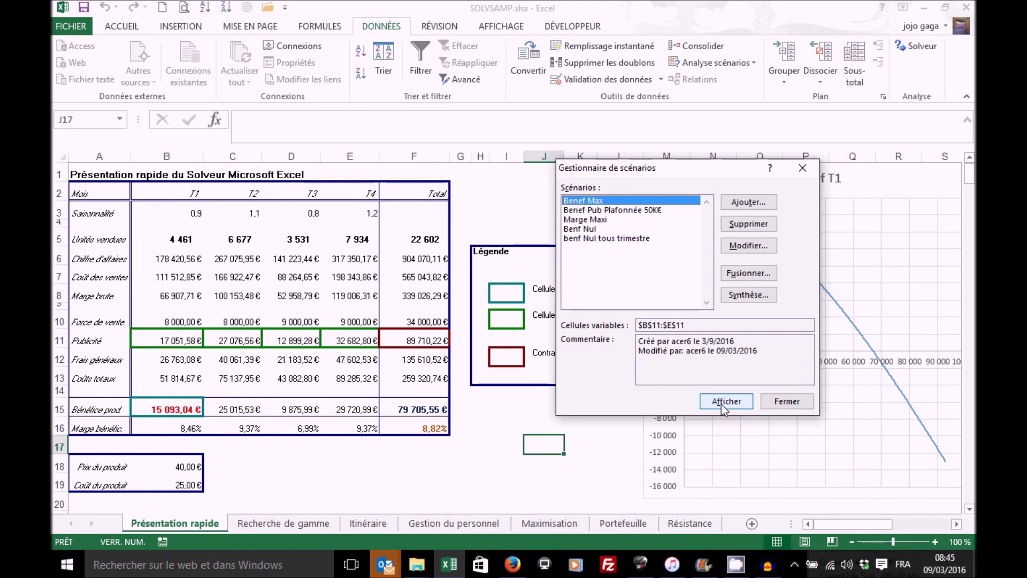
- Replace the decimal points with commas in the four cell values of the "Marge Maxi" scenario, and display that scenario in the sheet
left_click(595, 220)
left_click(749, 245)
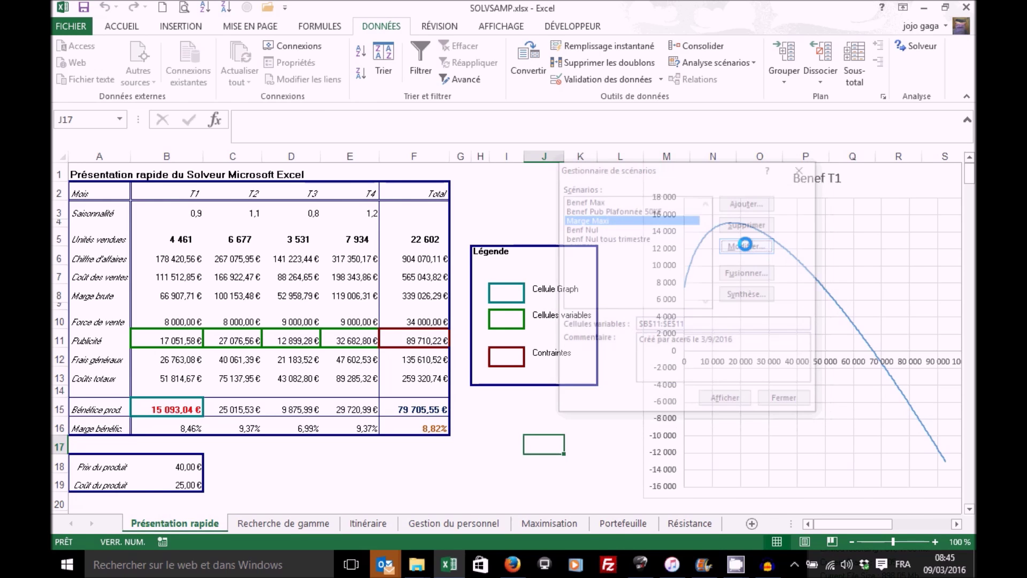
left_click(809, 391)
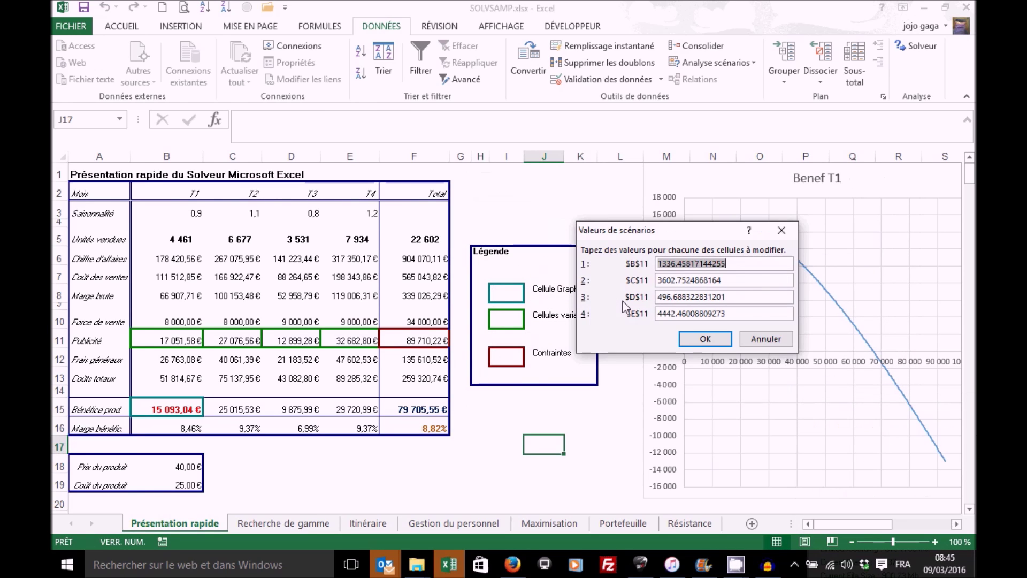
left_click(680, 264)
key("BackSpace")
type(",")
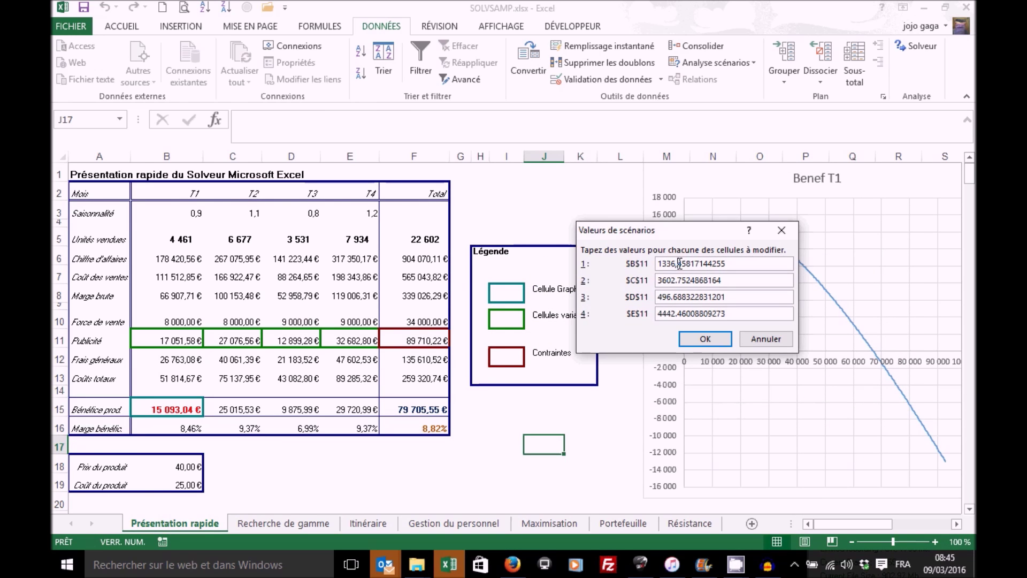
key("BackSpace")
type(",")
key("BackSpace")
type(",")
left_click(679, 314)
key("BackSpace")
type(",")
left_click(699, 339)
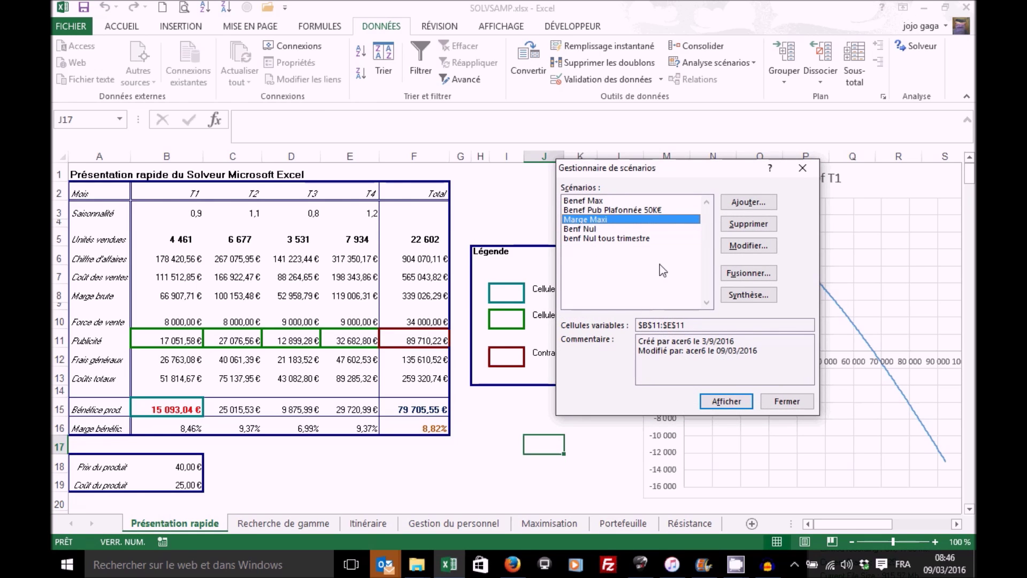
left_click(728, 402)
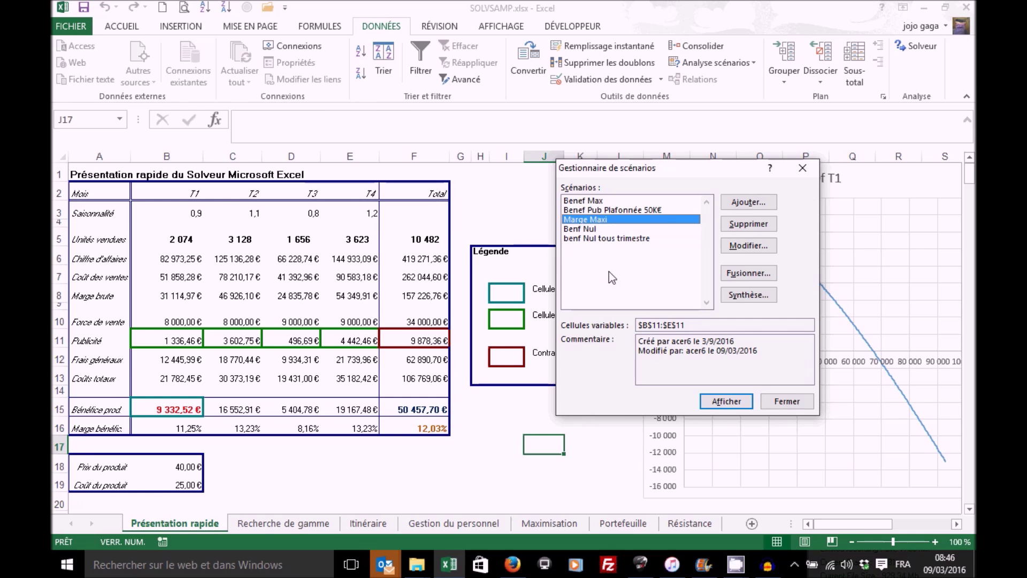
left_click_drag(697, 168, 604, 148)
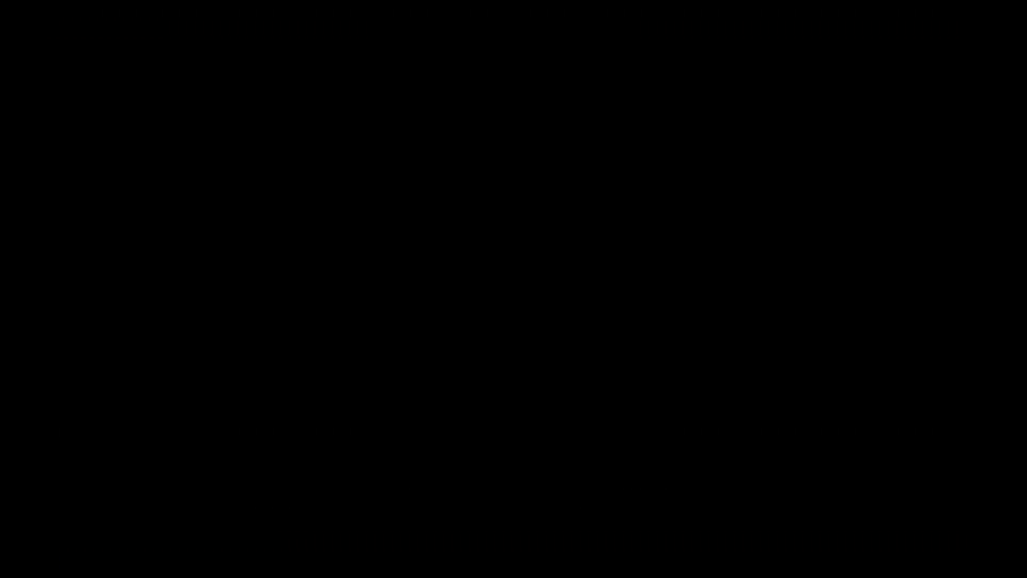